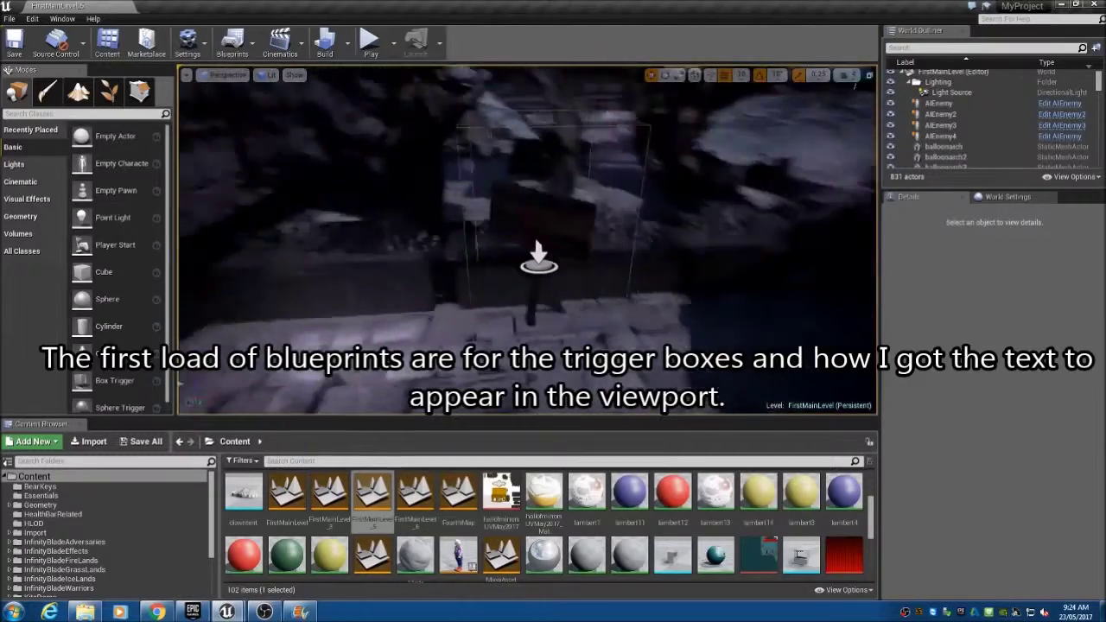
Select the trigger box surrounding the wooden sign beside the stone path in the level.
{"action": "left_click", "coordinate": [487, 242]}
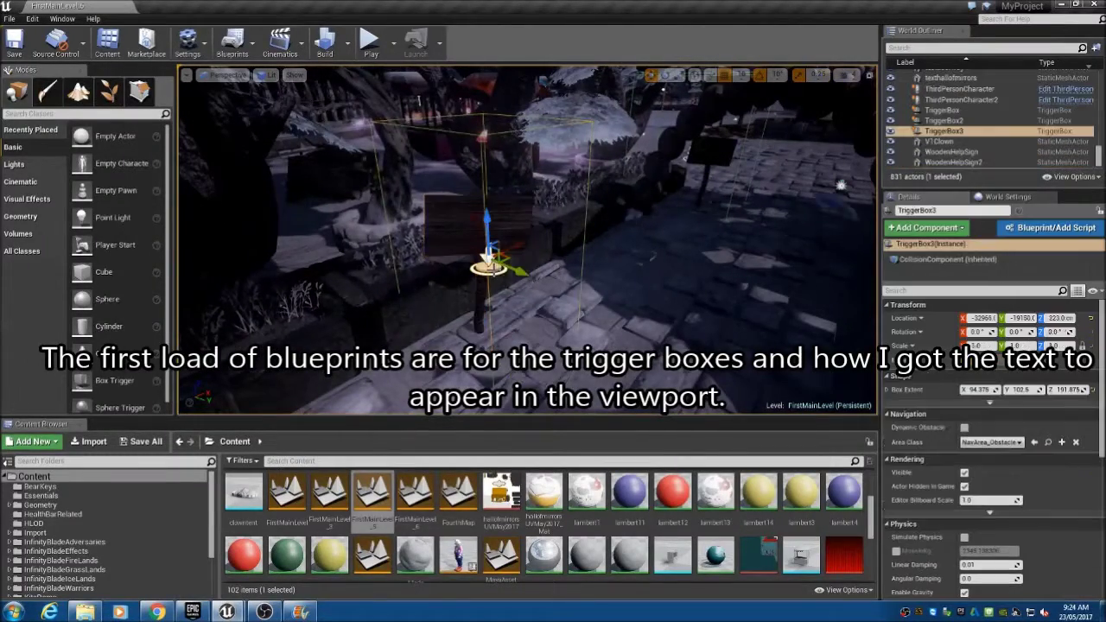
{"action": "right_click", "coordinate": [488, 271]}
{"action": "left_click", "coordinate": [467, 235]}
{"action": "left_click", "coordinate": [488, 265]}
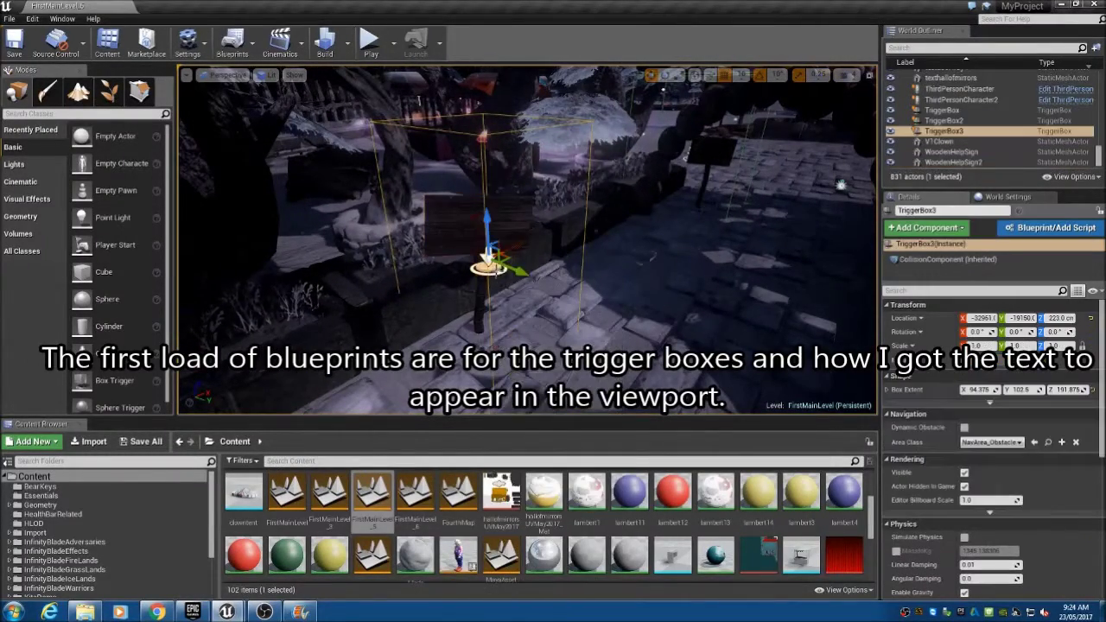
{"action": "scroll", "coordinate": [743, 524], "scroll_direction": "down", "scroll_amount": 1}
Open the level blueprint and examine the trigger box overlap events that add and remove the text widgets, then close it.
{"action": "left_click", "coordinate": [253, 50]}
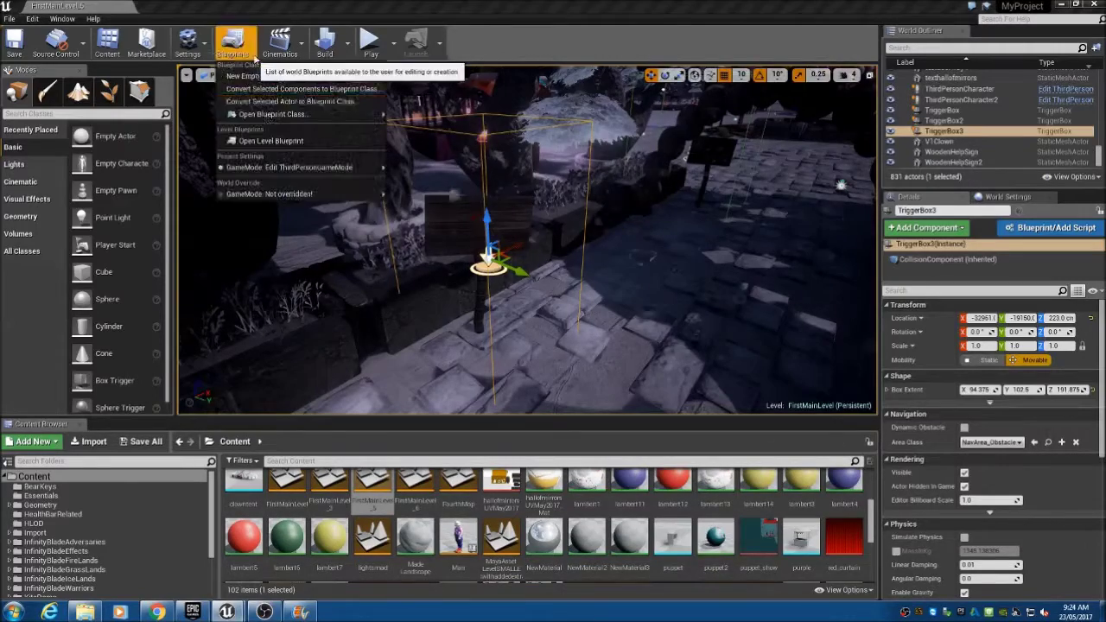
{"action": "left_click", "coordinate": [270, 140]}
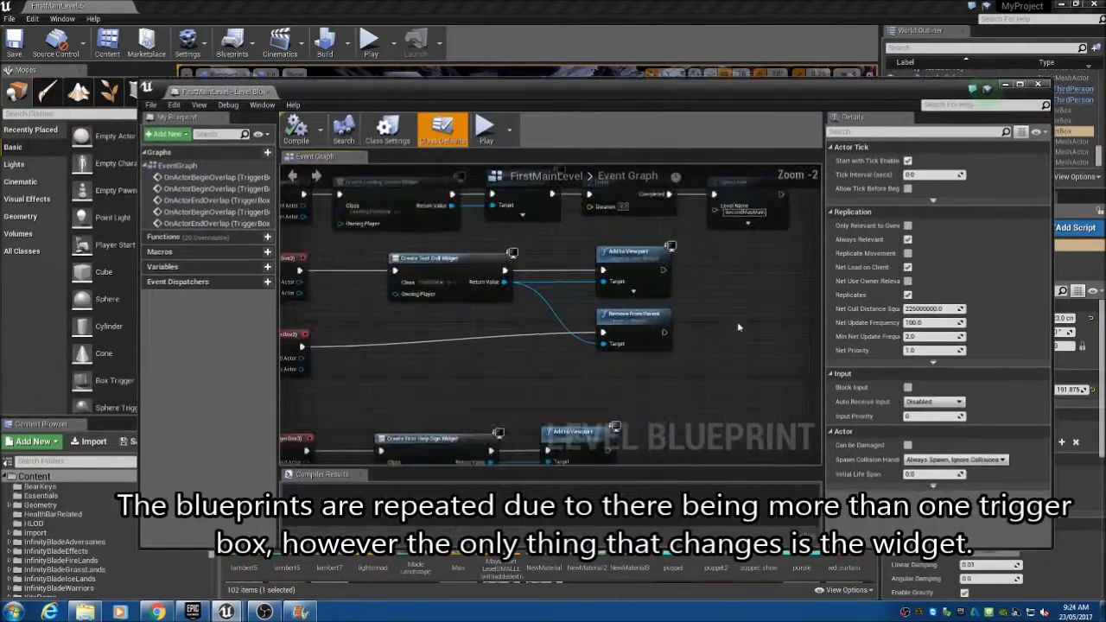
{"action": "right_click_drag", "start_coordinate": [409, 321], "coordinate": [568, 304]}
{"action": "right_click_drag", "start_coordinate": [496, 291], "coordinate": [397, 299]}
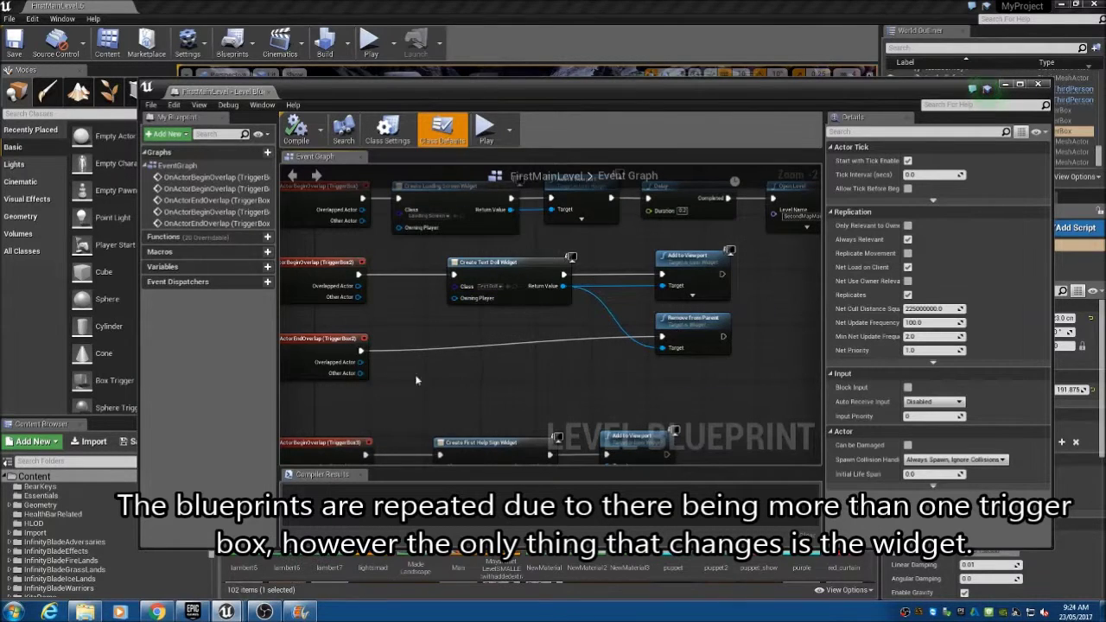
{"action": "right_click_drag", "start_coordinate": [404, 372], "coordinate": [468, 192]}
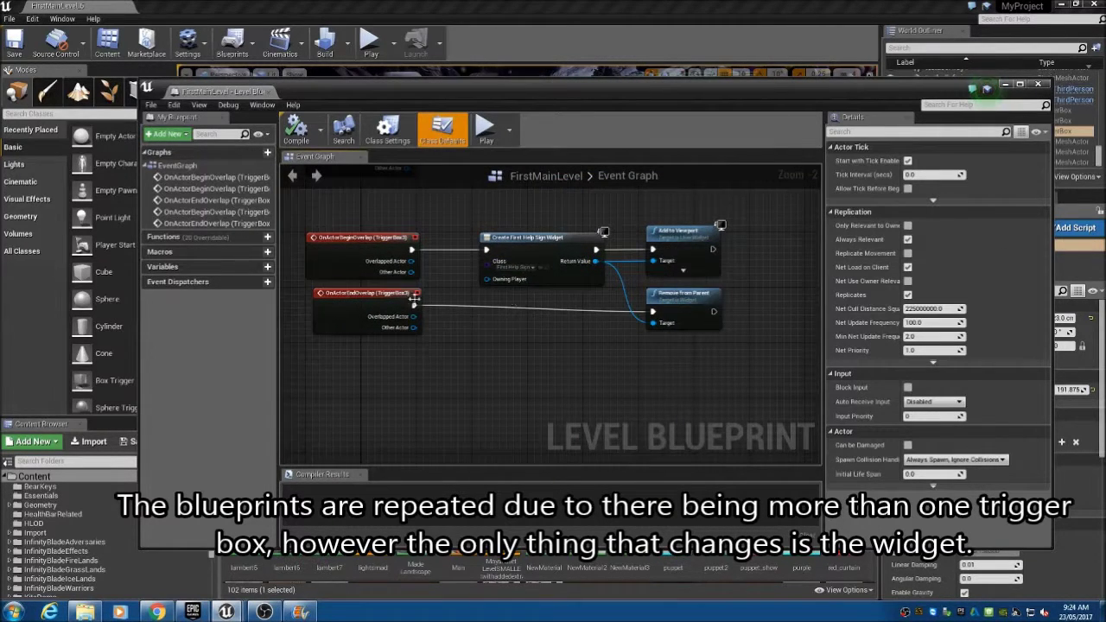
{"action": "left_click", "coordinate": [1039, 85]}
Play the level, walk the character up to the wooden sign to test its trigger text, and stop the session.
{"action": "left_click", "coordinate": [369, 41]}
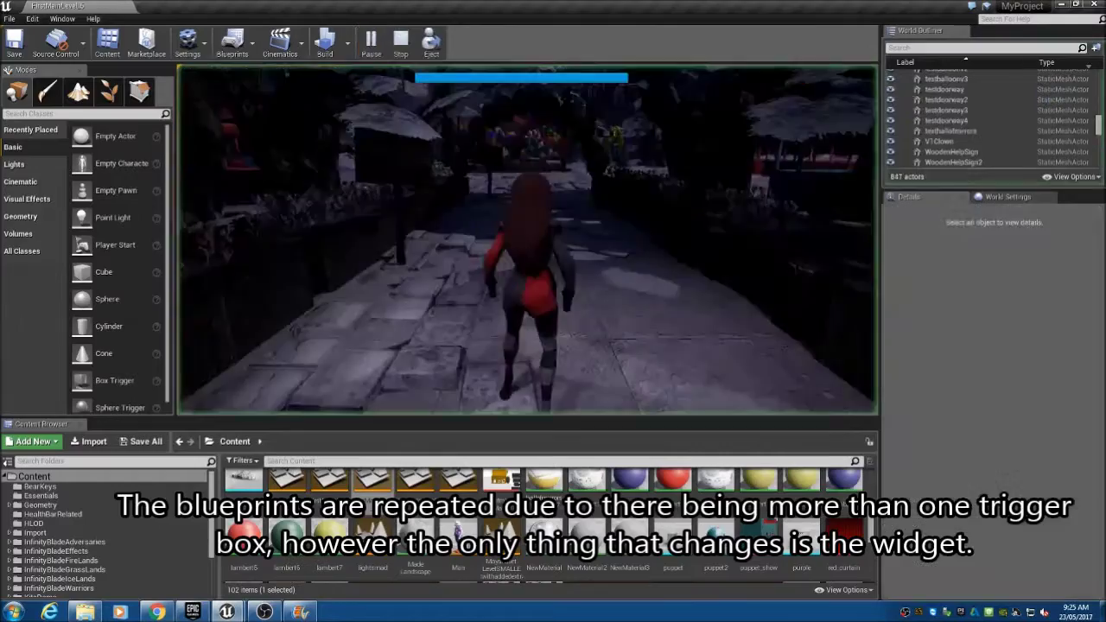
{"action": "key", "text": "w"}
{"action": "key", "text": "w"}
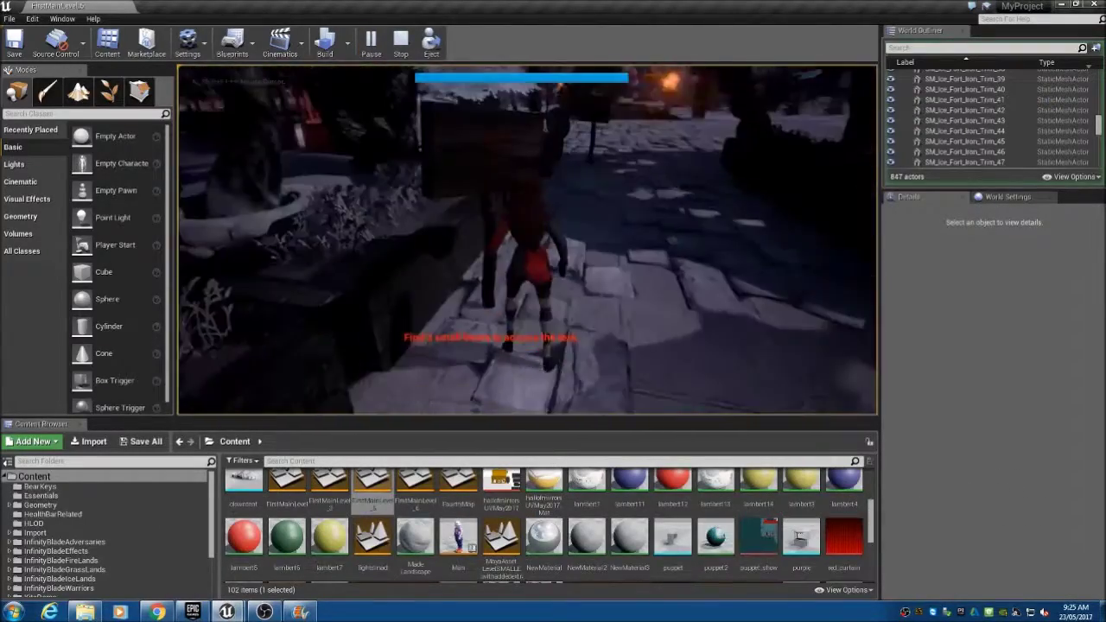
{"action": "key", "text": "w"}
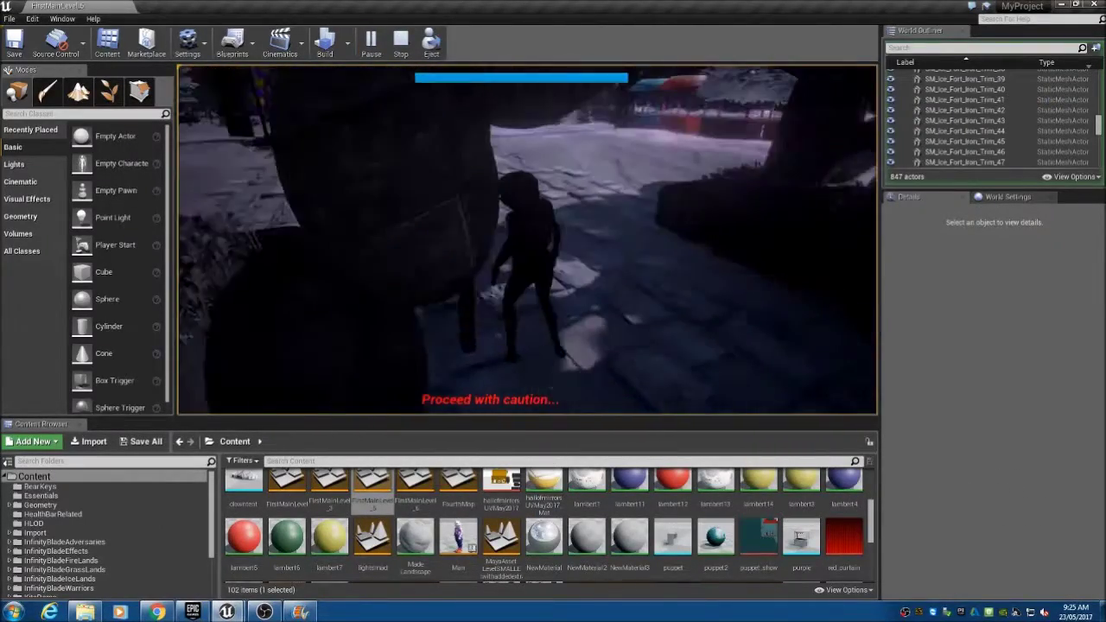
{"action": "key", "text": "Escape"}
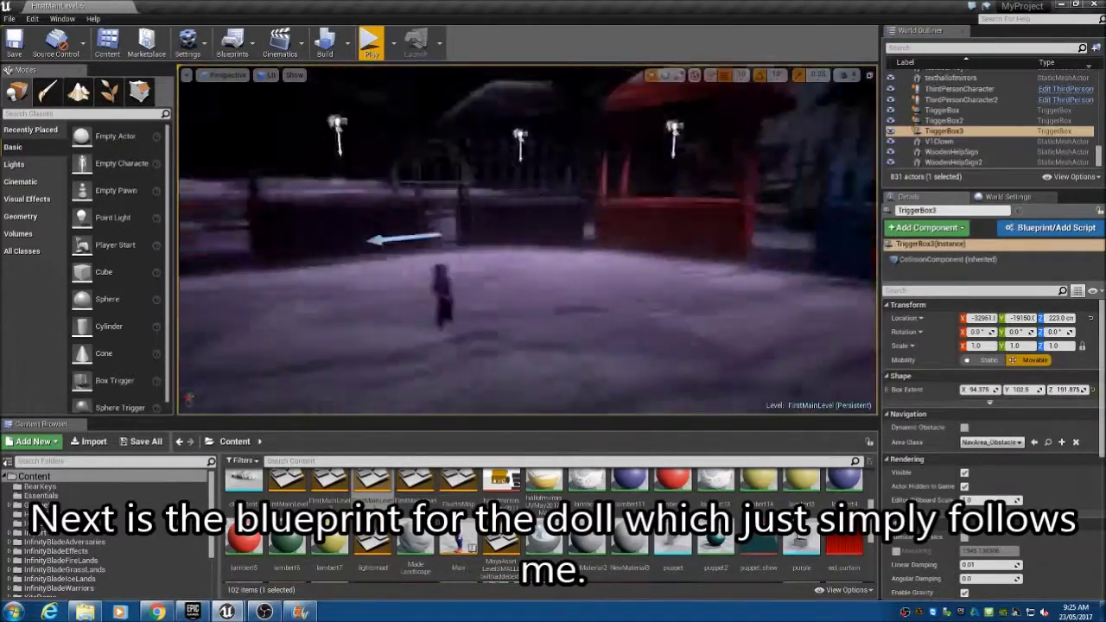
Open the doll's ThirdPersonCharacter2 blueprint, dock it beside the level, and examine its Follow ME and OnSeePawn logic.
{"action": "right_click", "coordinate": [406, 227]}
{"action": "left_click", "coordinate": [462, 252]}
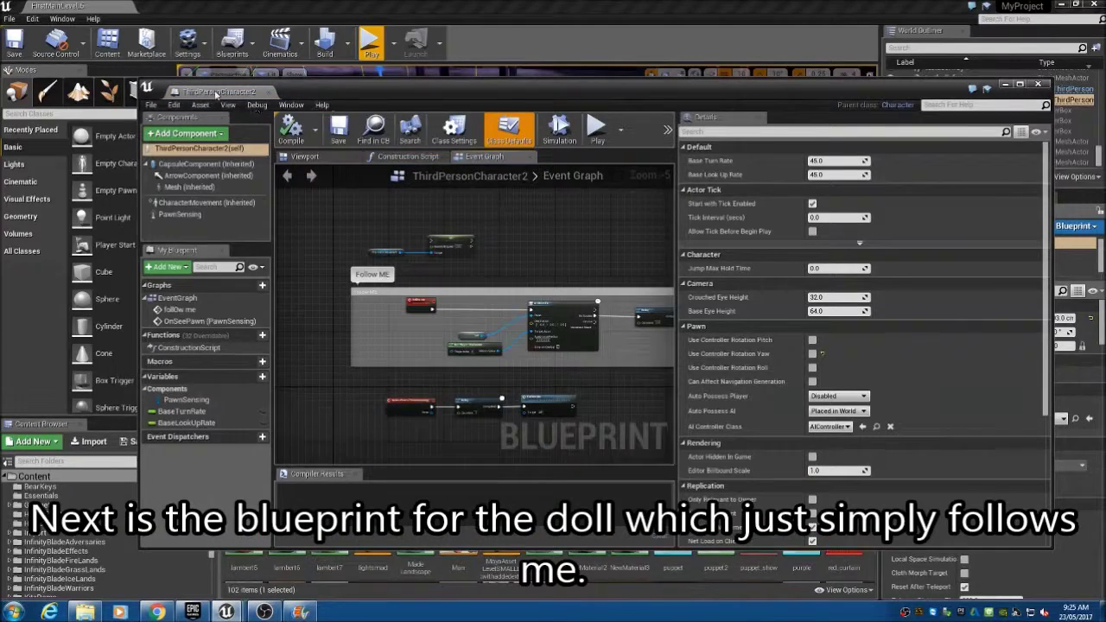
{"action": "left_click_drag", "start_coordinate": [216, 95], "coordinate": [185, 7]}
{"action": "scroll", "coordinate": [337, 288], "scroll_direction": "up", "scroll_amount": 1}
{"action": "right_click_drag", "start_coordinate": [338, 288], "coordinate": [224, 307]}
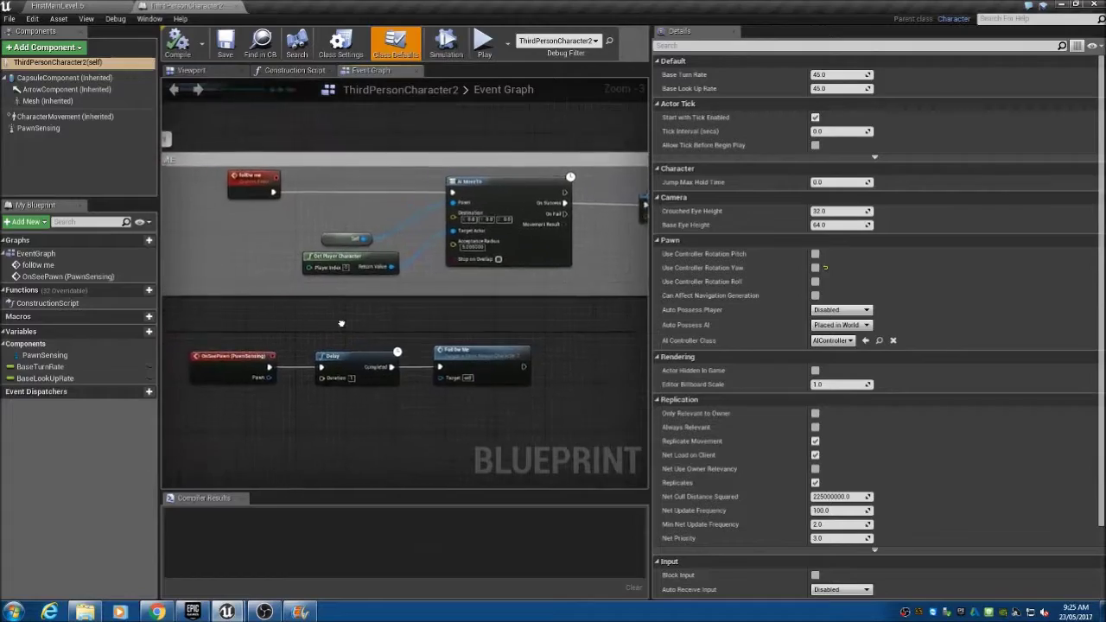
{"action": "right_click_drag", "start_coordinate": [325, 302], "coordinate": [241, 302]}
Play the level and run around the snowy square to test that the doll follows the character, then stop.
{"action": "left_click", "coordinate": [82, 5]}
{"action": "left_click", "coordinate": [371, 39]}
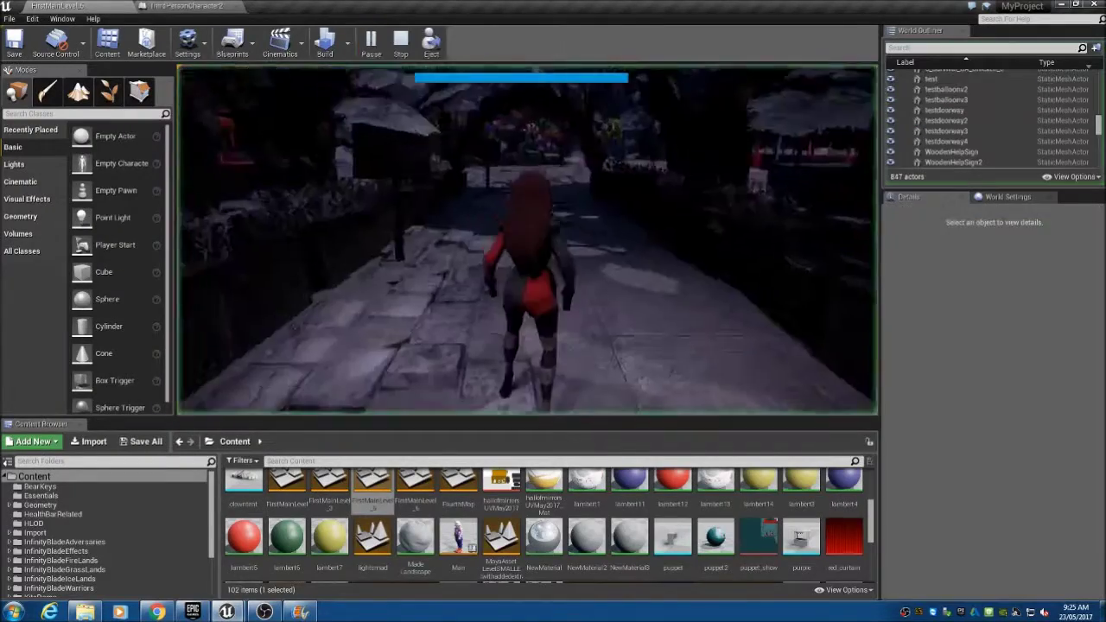
{"action": "key", "text": "w"}
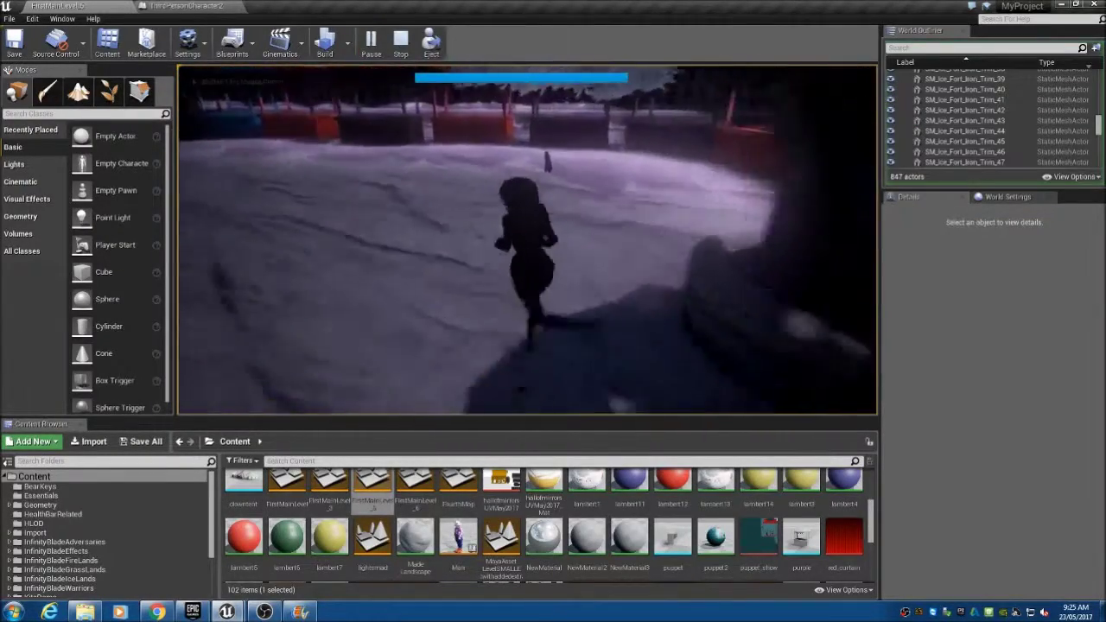
{"action": "key", "text": "w"}
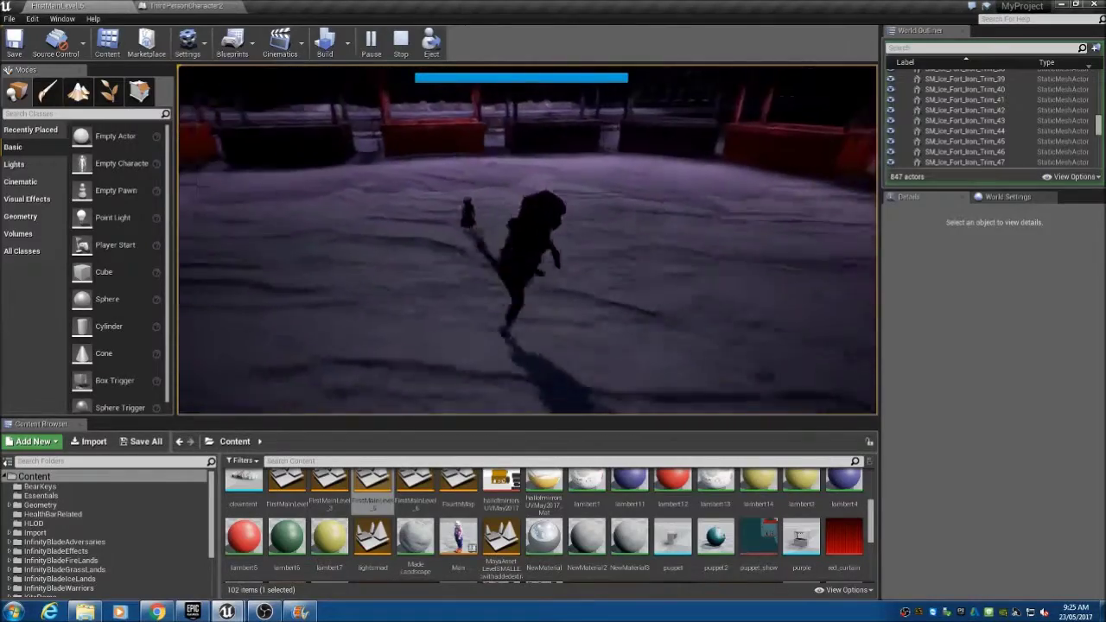
{"action": "key", "text": "w"}
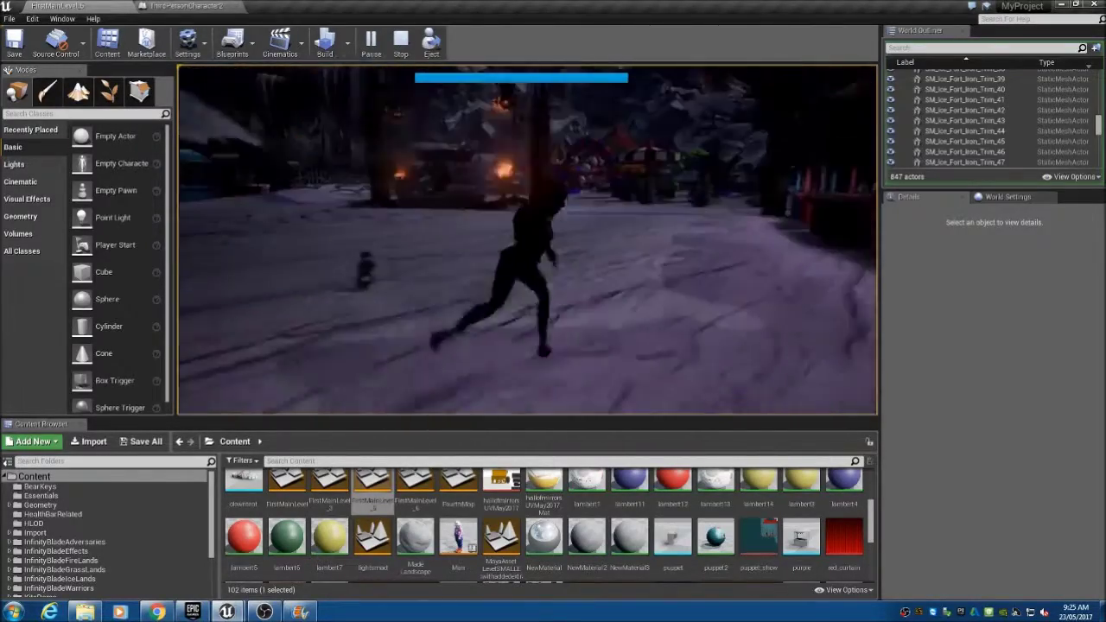
{"action": "key", "text": "w"}
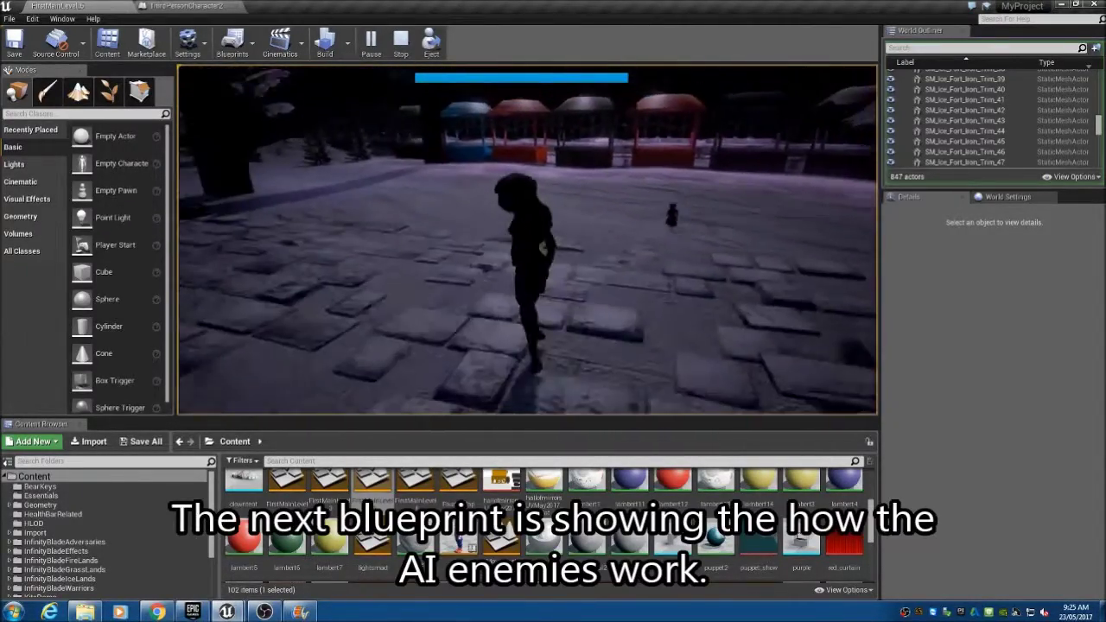
{"action": "key", "text": "Escape"}
Select the AIEnemy character in front of the stalls and open its blueprint for editing.
{"action": "key", "text": "w"}
{"action": "mouse_move", "coordinate": [500, 171]}
{"action": "right_mouse_down"}
{"action": "mouse_move", "coordinate": [506, 152]}
{"action": "mouse_move", "coordinate": [500, 171]}
{"action": "right_mouse_up"}
{"action": "left_click", "coordinate": [500, 172]}
{"action": "key", "text": "s"}
{"action": "right_click", "coordinate": [501, 171]}
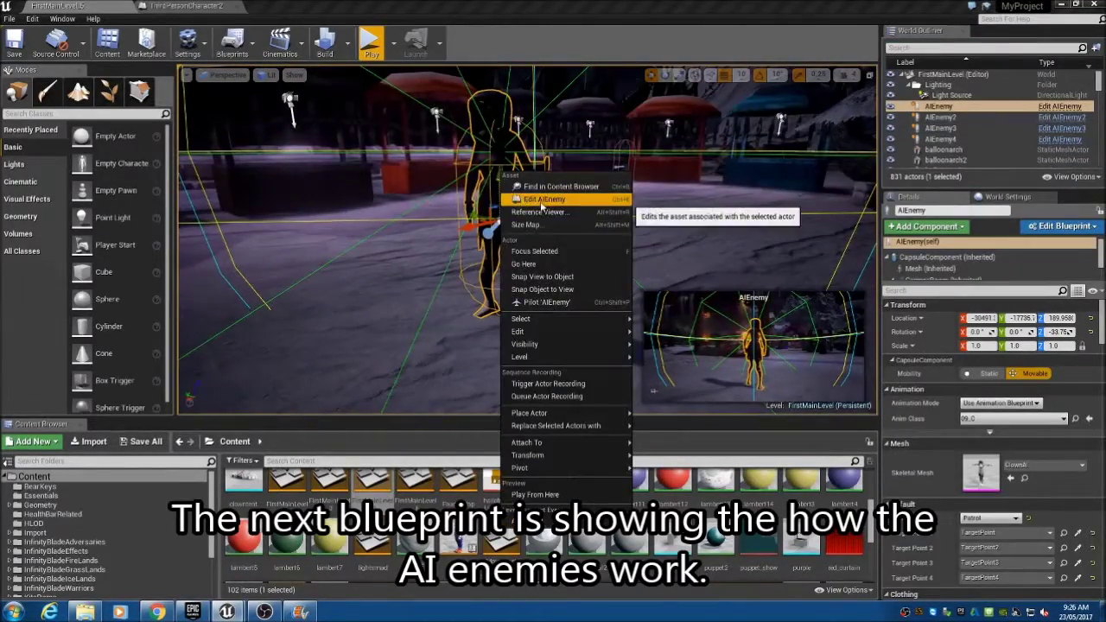
{"action": "left_click", "coordinate": [542, 201]}
Examine the Switch on AIState nodes that branch to Roam, Chase and Patrol in the AIEnemy event graph.
{"action": "right_click_drag", "start_coordinate": [291, 176], "coordinate": [452, 131]}
{"action": "right_click_drag", "start_coordinate": [340, 150], "coordinate": [523, 153]}
{"action": "right_click_drag", "start_coordinate": [394, 168], "coordinate": [476, 176]}
{"action": "right_click_drag", "start_coordinate": [300, 200], "coordinate": [491, 113]}
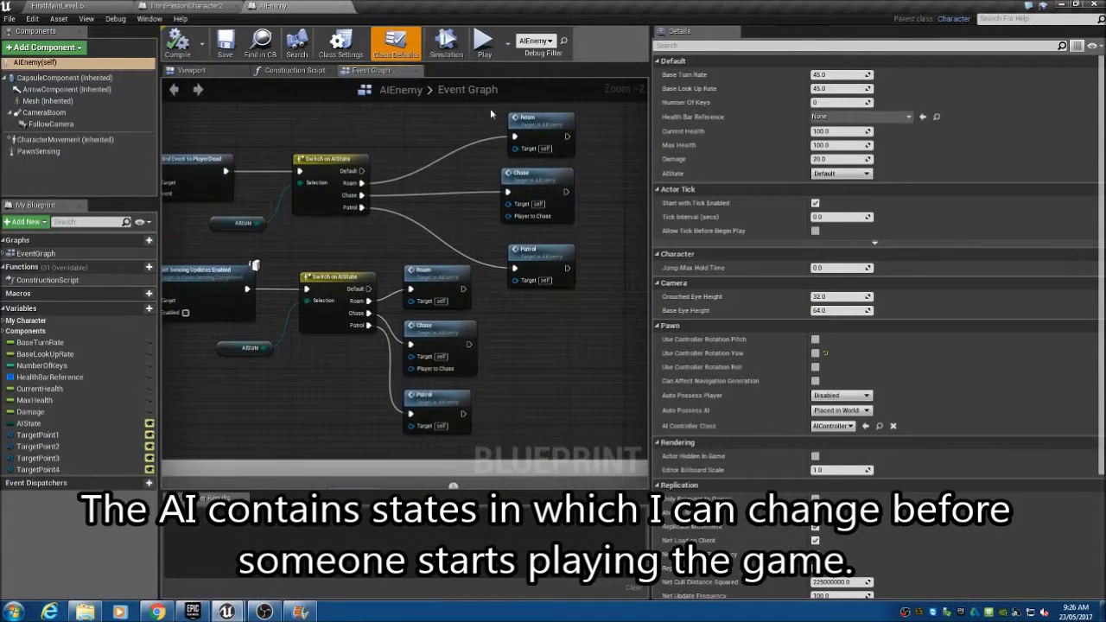
Examine the AIEnemy event graph's state logic through the Chase section, including its AI MoveTo and Apply Damage nodes.
{"action": "right_click_drag", "start_coordinate": [522, 417], "coordinate": [577, 148]}
{"action": "mouse_move", "coordinate": [317, 363]}
{"action": "right_mouse_down"}
{"action": "mouse_move", "coordinate": [518, 348]}
{"action": "mouse_move", "coordinate": [414, 343]}
{"action": "mouse_move", "coordinate": [336, 355]}
{"action": "right_mouse_up"}
{"action": "right_click_drag", "start_coordinate": [600, 347], "coordinate": [401, 343]}
{"action": "right_click_drag", "start_coordinate": [287, 373], "coordinate": [566, 162]}
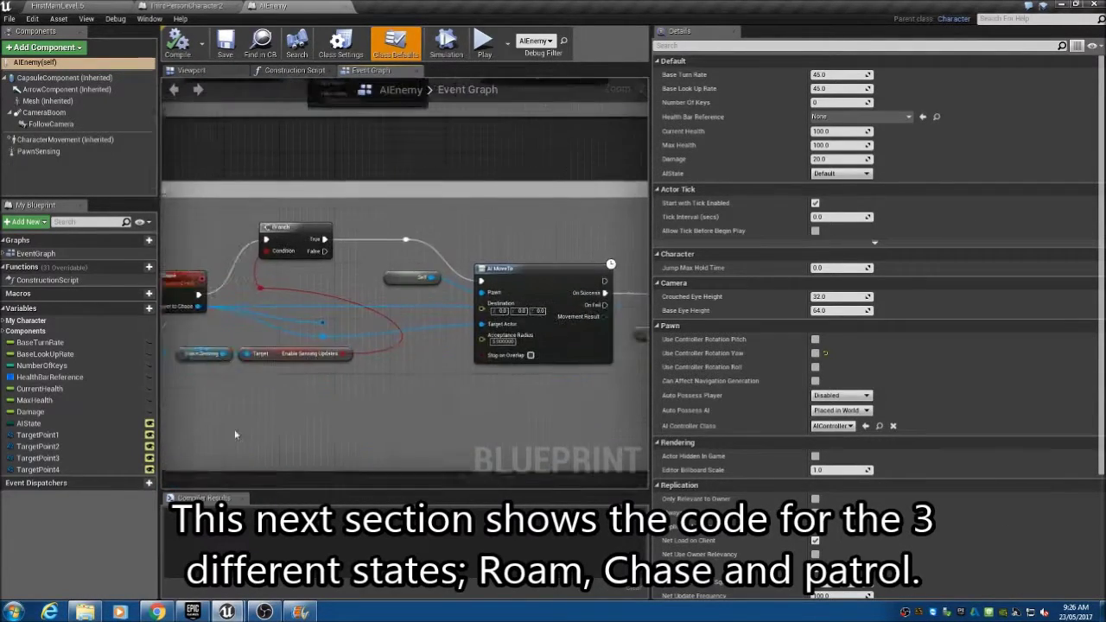
{"action": "right_click_drag", "start_coordinate": [234, 435], "coordinate": [428, 397]}
{"action": "right_click_drag", "start_coordinate": [586, 407], "coordinate": [257, 408]}
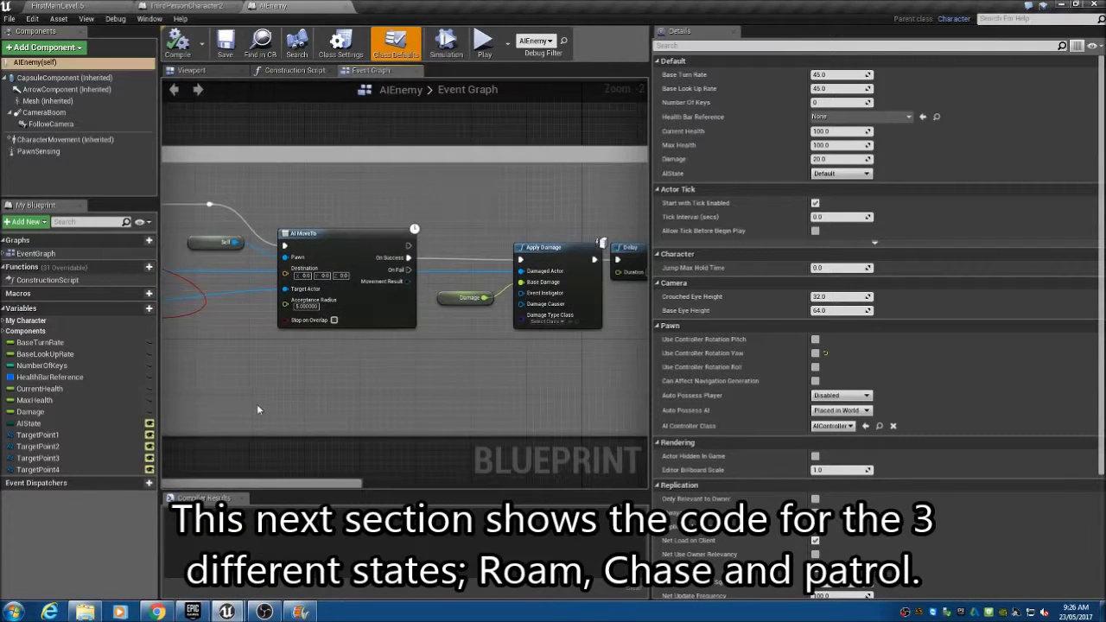
Trace the Patrol logic in the AIEnemy event graph through the target point moves and delays to the final Patrol call.
{"action": "right_click_drag", "start_coordinate": [580, 409], "coordinate": [515, 163]}
{"action": "right_click_drag", "start_coordinate": [504, 353], "coordinate": [344, 293]}
{"action": "right_click_drag", "start_coordinate": [548, 337], "coordinate": [213, 293]}
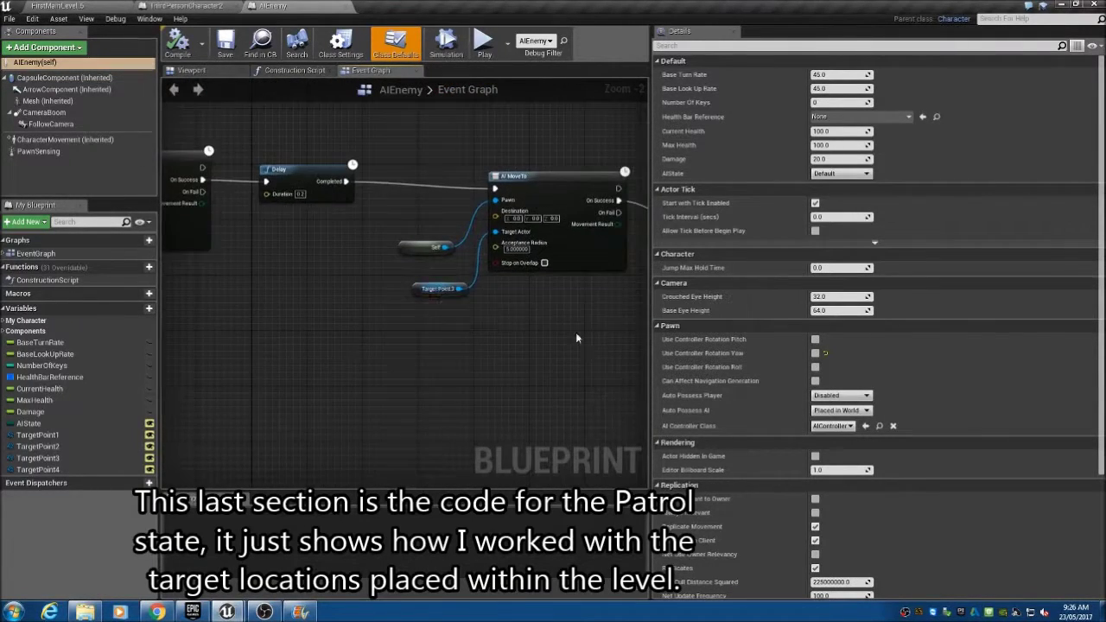
{"action": "right_click_drag", "start_coordinate": [563, 338], "coordinate": [250, 329]}
{"action": "right_click_drag", "start_coordinate": [486, 329], "coordinate": [206, 322]}
{"action": "right_click_drag", "start_coordinate": [447, 337], "coordinate": [342, 347]}
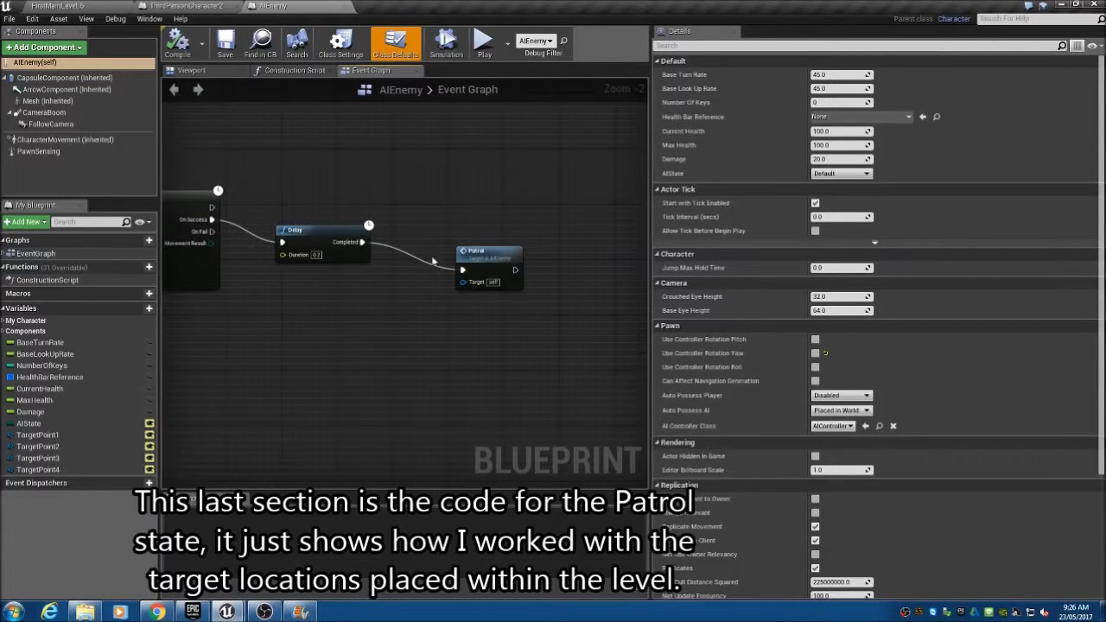
Check the AIState and Target Point 1 to 4 settings of the AIEnemy placed in the level, then return to its blueprint.
{"action": "left_click", "coordinate": [74, 5]}
{"action": "scroll", "coordinate": [974, 391], "scroll_direction": "down", "scroll_amount": 3}
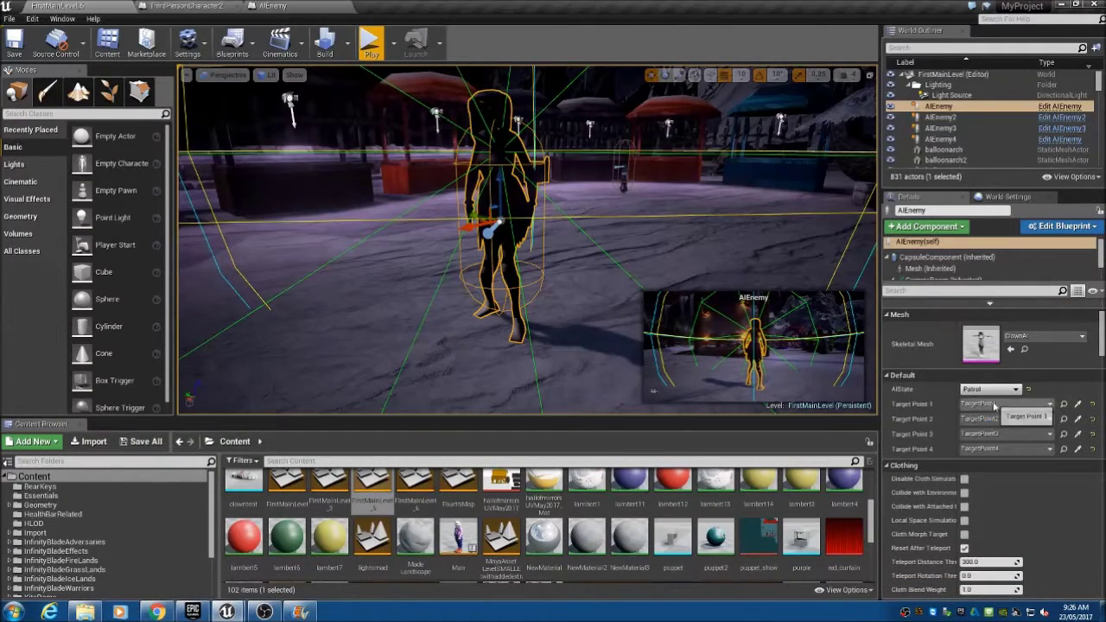
{"action": "right_click_drag", "start_coordinate": [485, 268], "coordinate": [278, 272]}
{"action": "left_click", "coordinate": [274, 6]}
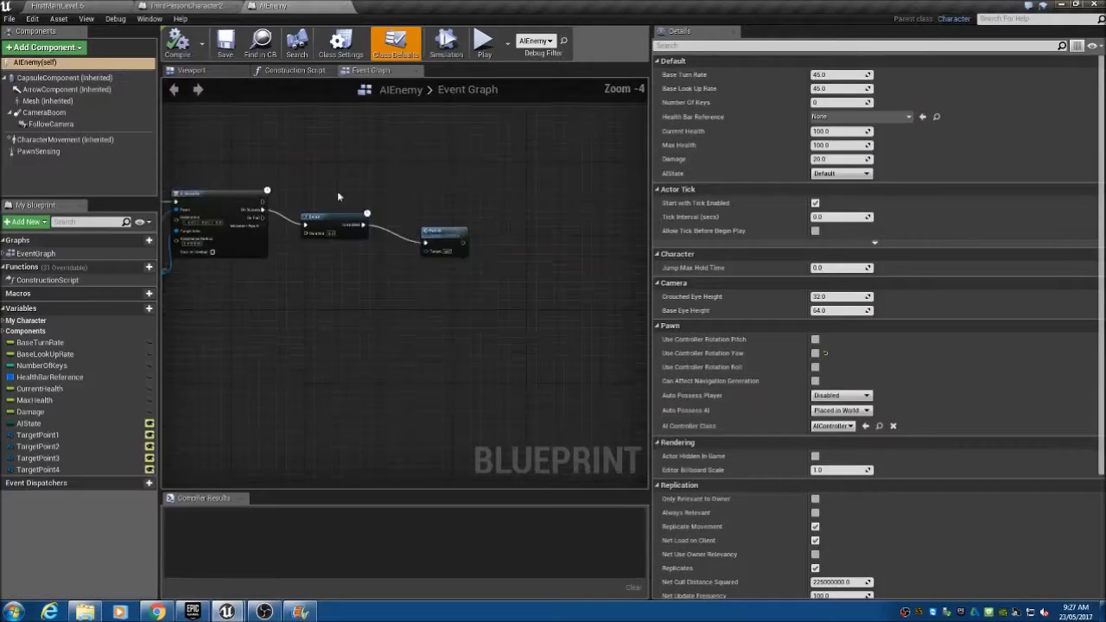
Play the level and run the character near the patrolling enemy to test its switch from patrol to chase.
{"action": "left_click", "coordinate": [56, 6]}
{"action": "left_click", "coordinate": [370, 41]}
{"action": "key", "text": "w"}
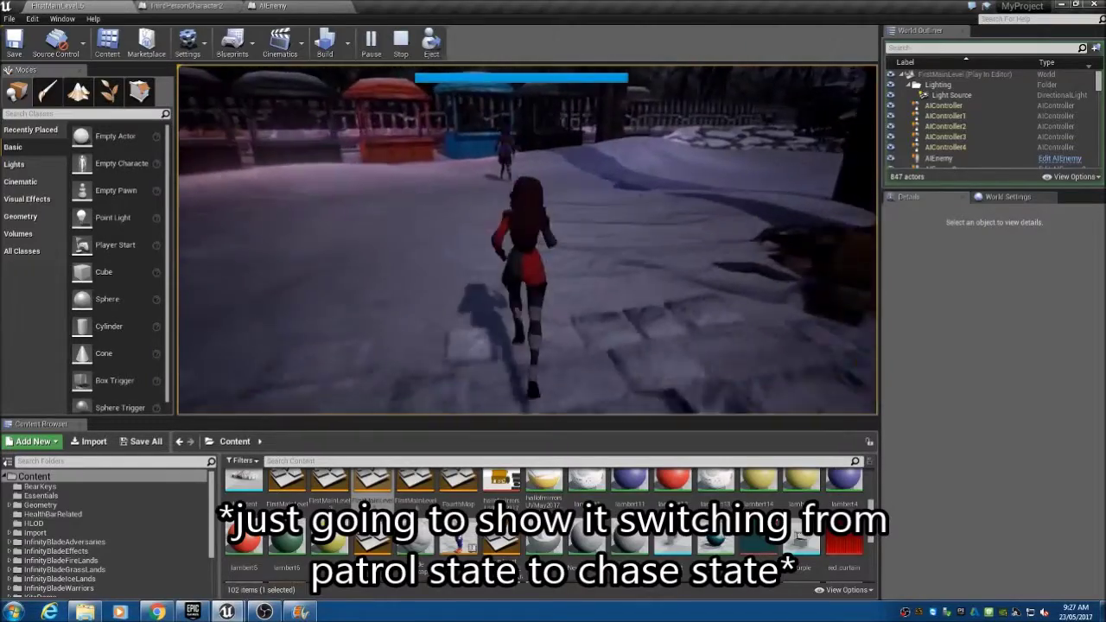
{"action": "key", "text": "d"}
{"action": "key", "text": "w"}
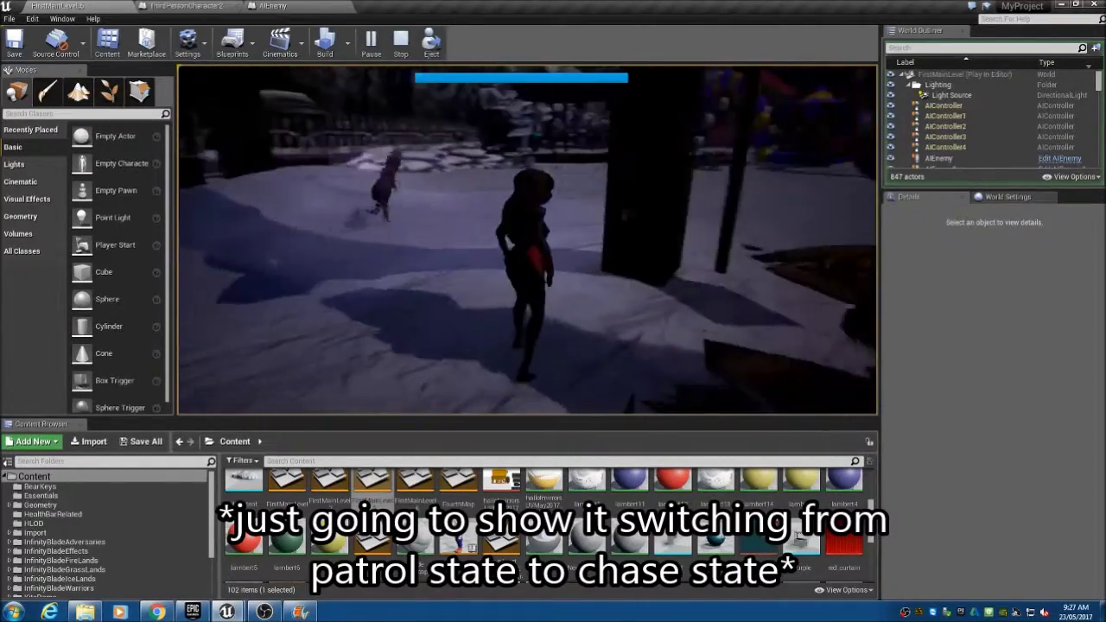
{"action": "key", "text": "d"}
{"action": "key", "text": "w"}
{"action": "key", "text": "a"}
{"action": "key", "text": "w"}
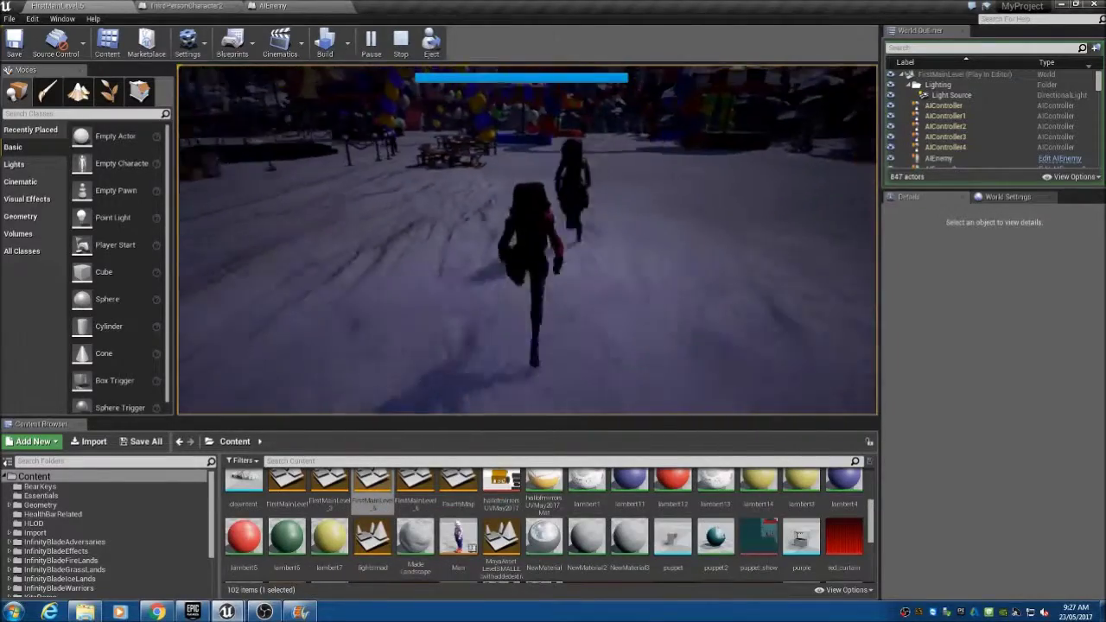
{"action": "key", "text": "d"}
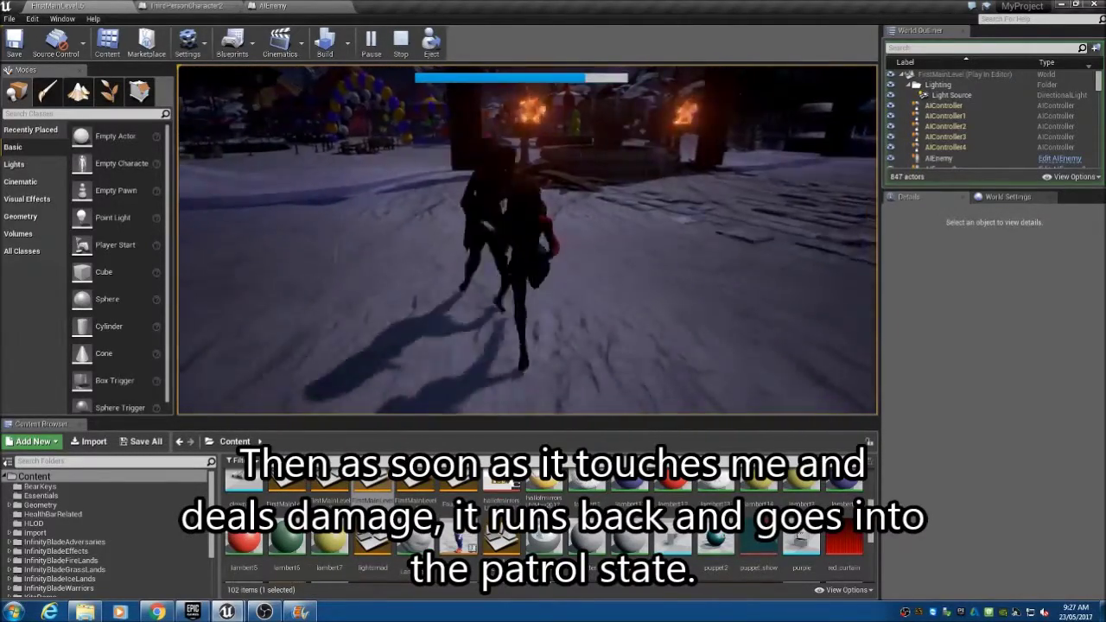
Keep moving the character around the enemy to observe its return to patrol after dealing damage, then stop the session.
{"action": "key", "text": "a"}
{"action": "key", "text": "w"}
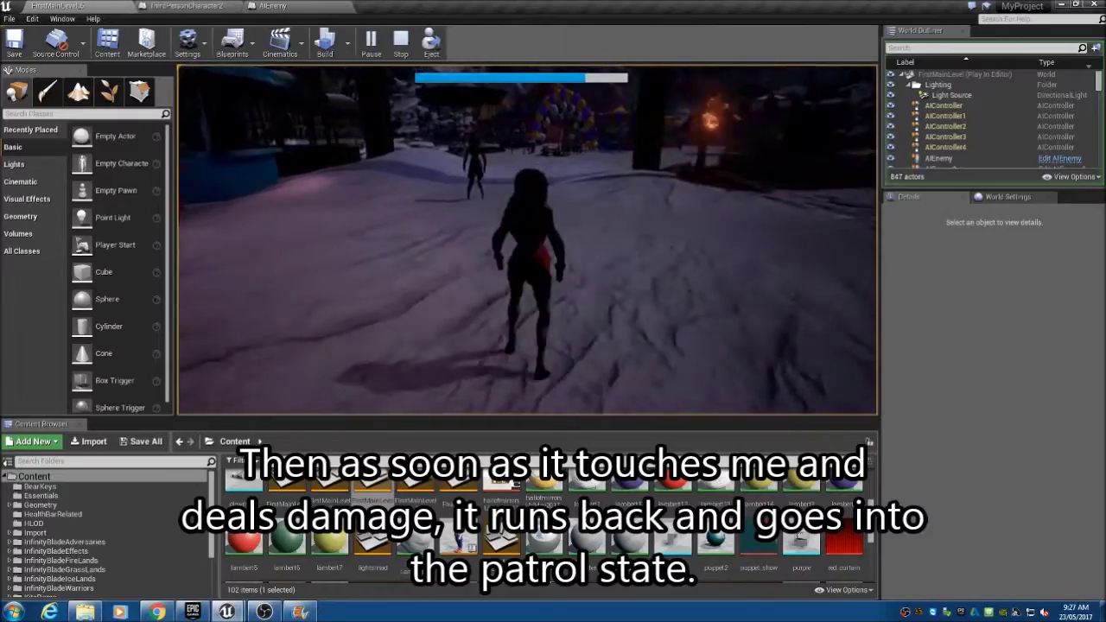
{"action": "key", "text": "d"}
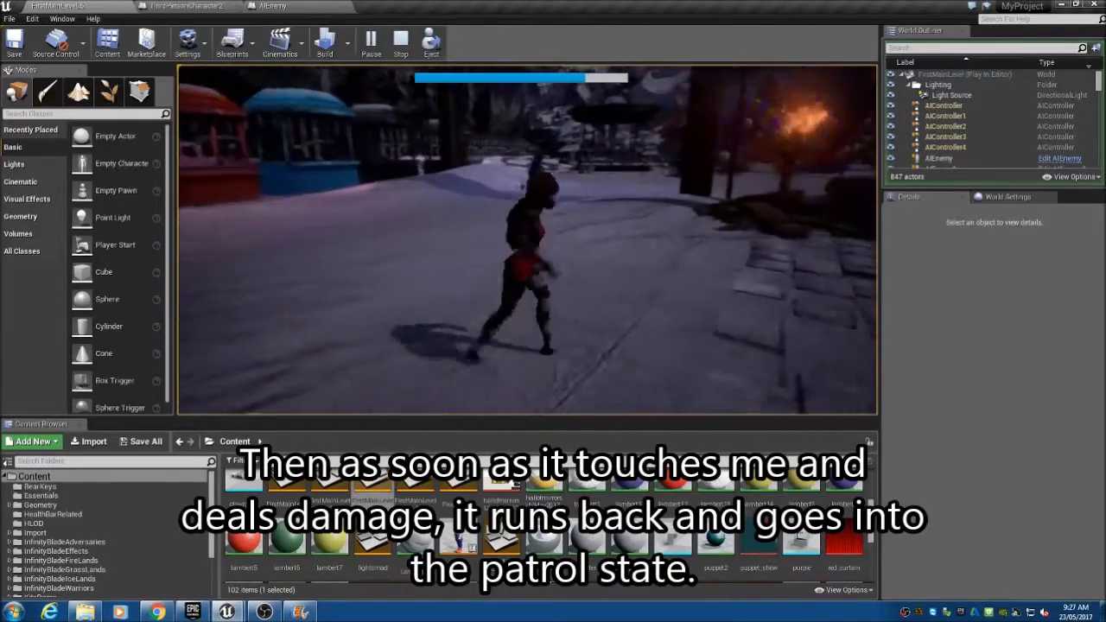
{"action": "key", "text": "w"}
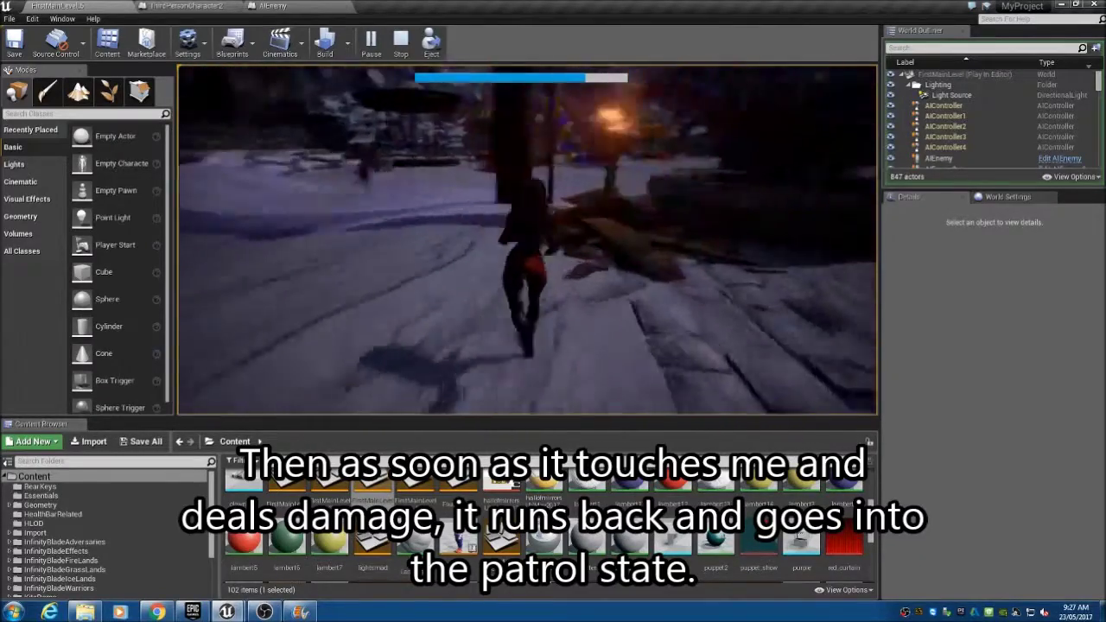
{"action": "key", "text": "Escape"}
Search the project content for "thirdpersonchar" and open the ThirdPersonCharacter blueprint.
{"action": "type", "text": "thirdperson"}
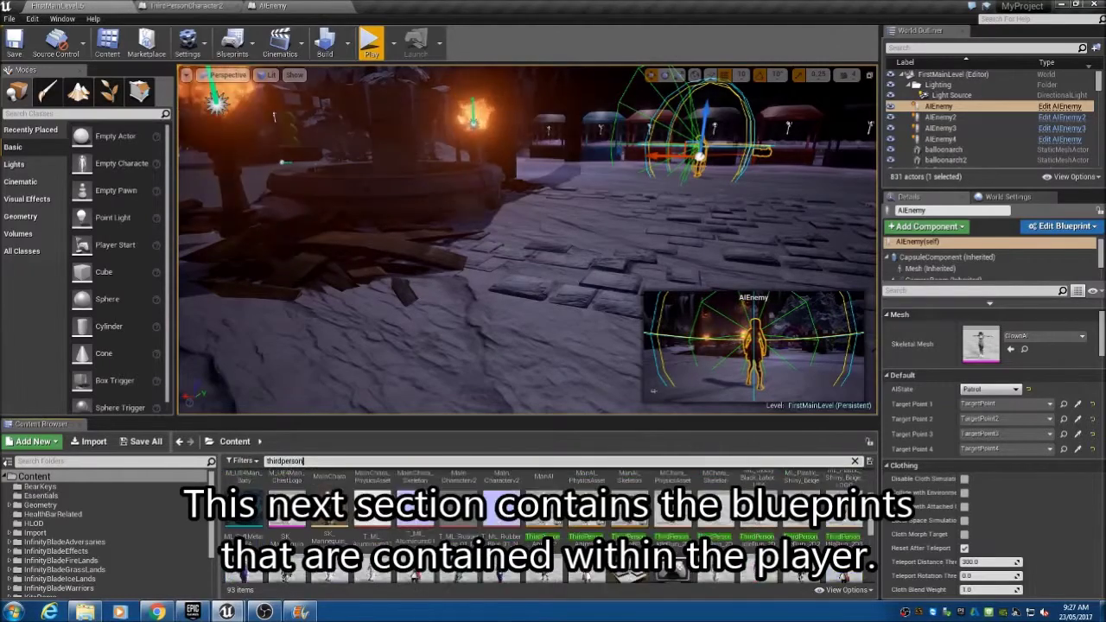
{"action": "type", "text": "char"}
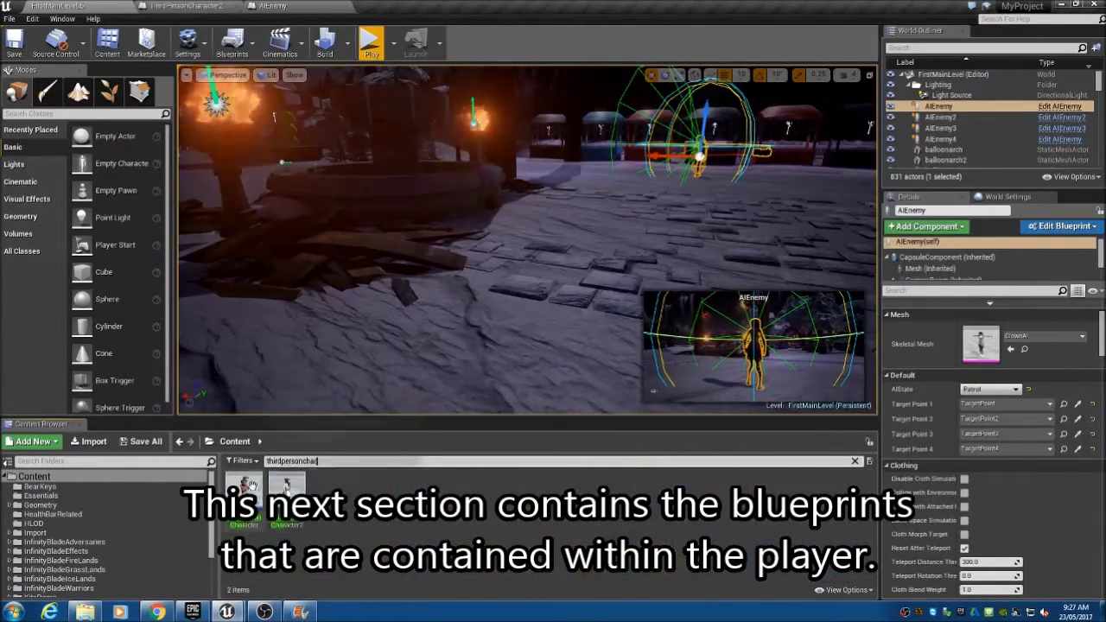
{"action": "double_click", "coordinate": [250, 487]}
Examine the health bar widget, damage and level respawn logic in the ThirdPersonCharacter event graph.
{"action": "right_click_drag", "start_coordinate": [232, 354], "coordinate": [383, 385]}
{"action": "right_click_drag", "start_coordinate": [240, 307], "coordinate": [352, 335]}
{"action": "right_click_drag", "start_coordinate": [555, 187], "coordinate": [352, 273]}
{"action": "right_click_drag", "start_coordinate": [423, 245], "coordinate": [284, 239]}
{"action": "right_click_drag", "start_coordinate": [472, 234], "coordinate": [314, 229]}
{"action": "right_click_drag", "start_coordinate": [418, 236], "coordinate": [348, 239]}
{"action": "right_click_drag", "start_coordinate": [473, 323], "coordinate": [643, 185]}
{"action": "right_click_drag", "start_coordinate": [390, 286], "coordinate": [350, 276]}
{"action": "right_click_drag", "start_coordinate": [410, 389], "coordinate": [275, 354]}
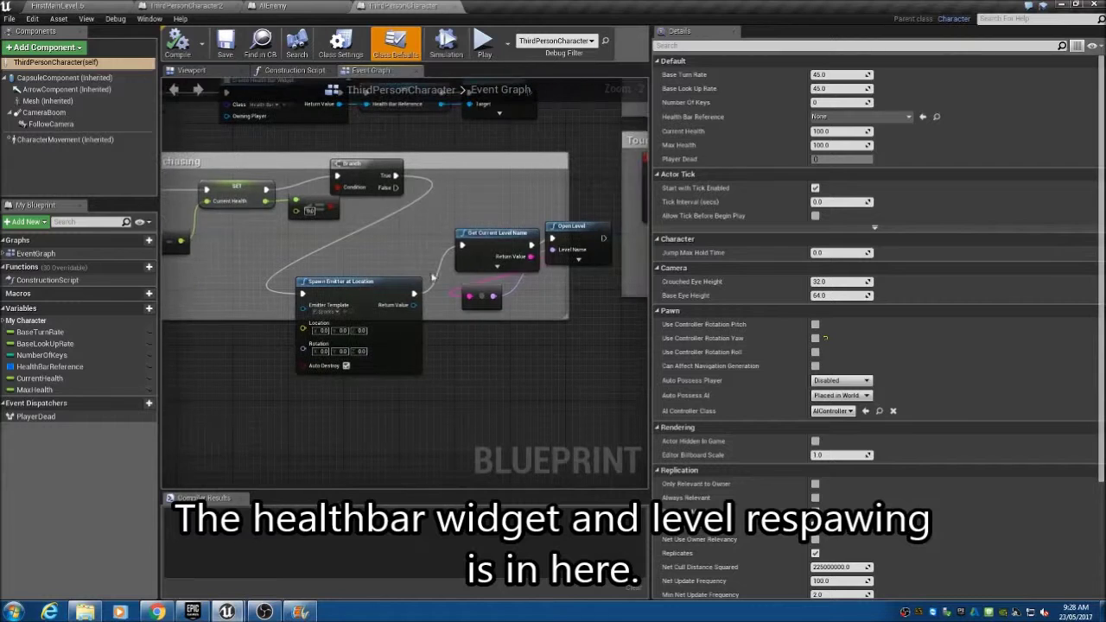
Examine the damage-to-respawn chain and the key-count print logic in the ThirdPersonCharacter event graph.
{"action": "left_click", "coordinate": [441, 235]}
{"action": "right_click_drag", "start_coordinate": [223, 307], "coordinate": [368, 335]}
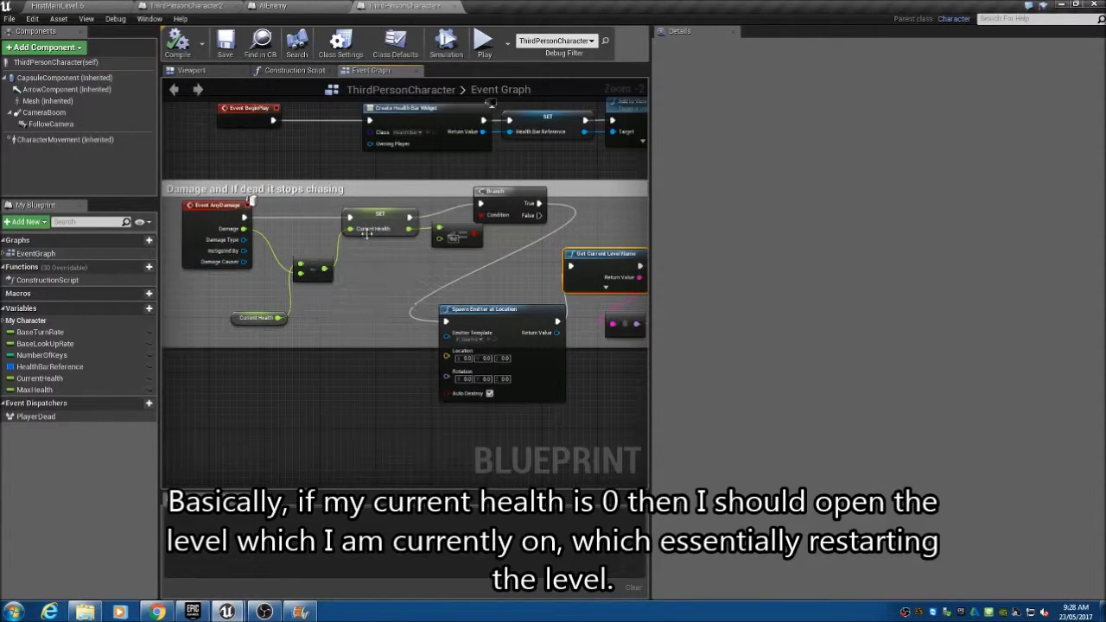
{"action": "right_click_drag", "start_coordinate": [533, 266], "coordinate": [350, 222]}
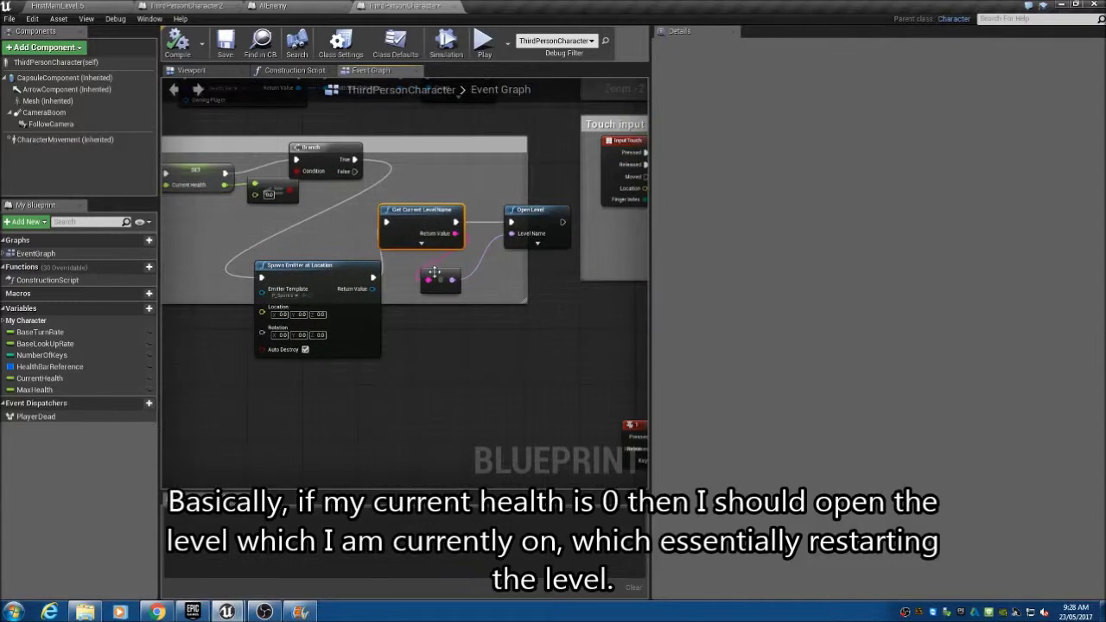
{"action": "right_click_drag", "start_coordinate": [580, 416], "coordinate": [383, 300]}
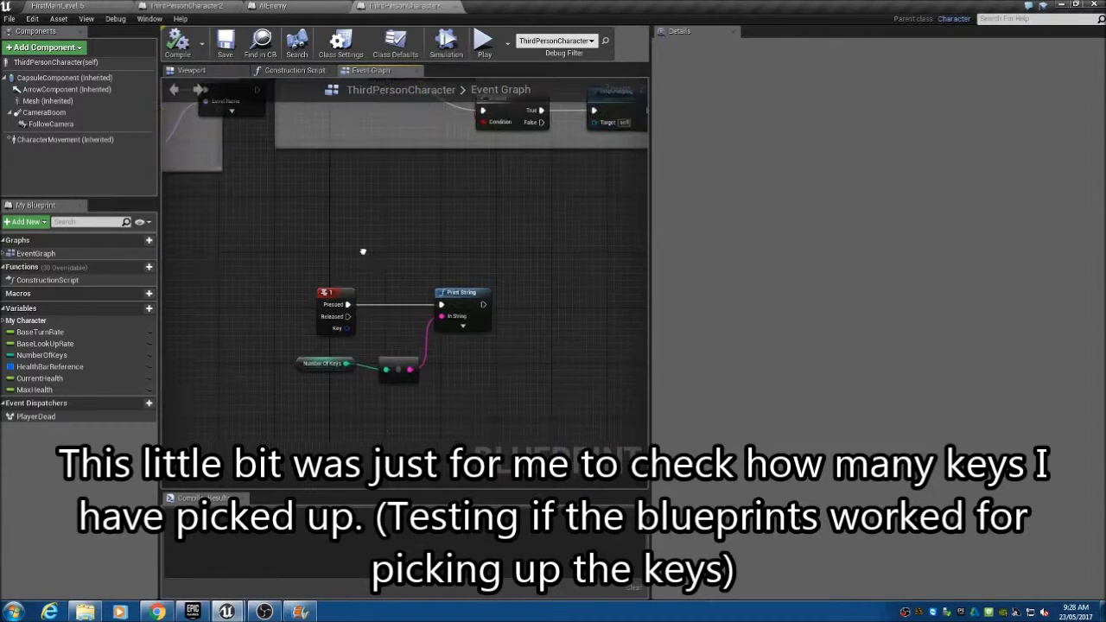
{"action": "right_click_drag", "start_coordinate": [460, 320], "coordinate": [403, 337]}
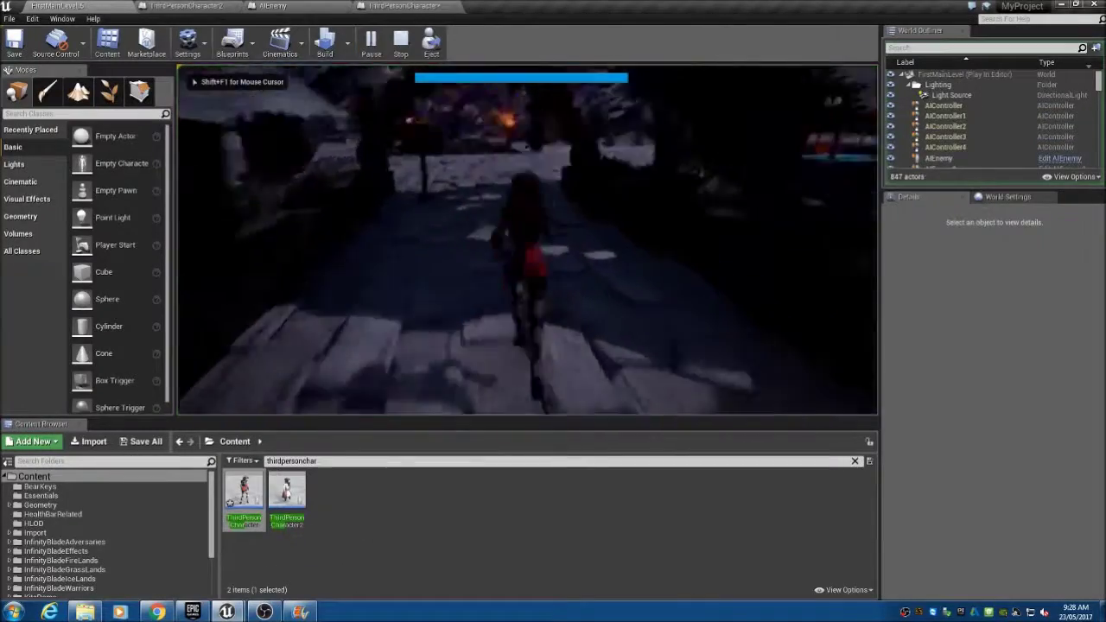
Play the level, run the character back and forth along the stone path, and stop the session.
{"action": "key", "text": "s"}
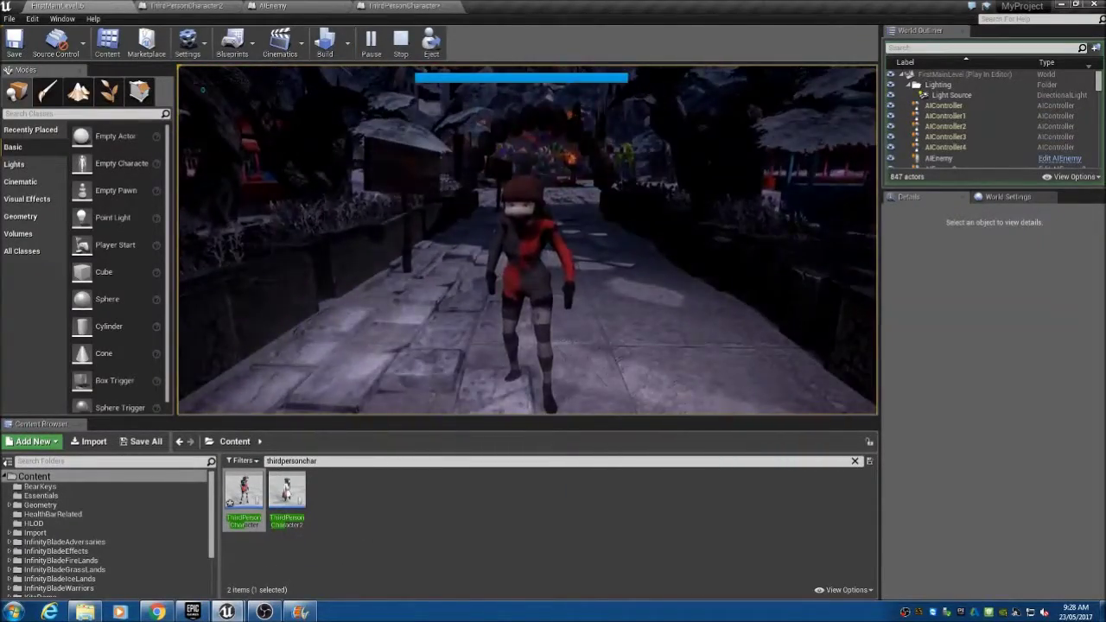
{"action": "key", "text": "w"}
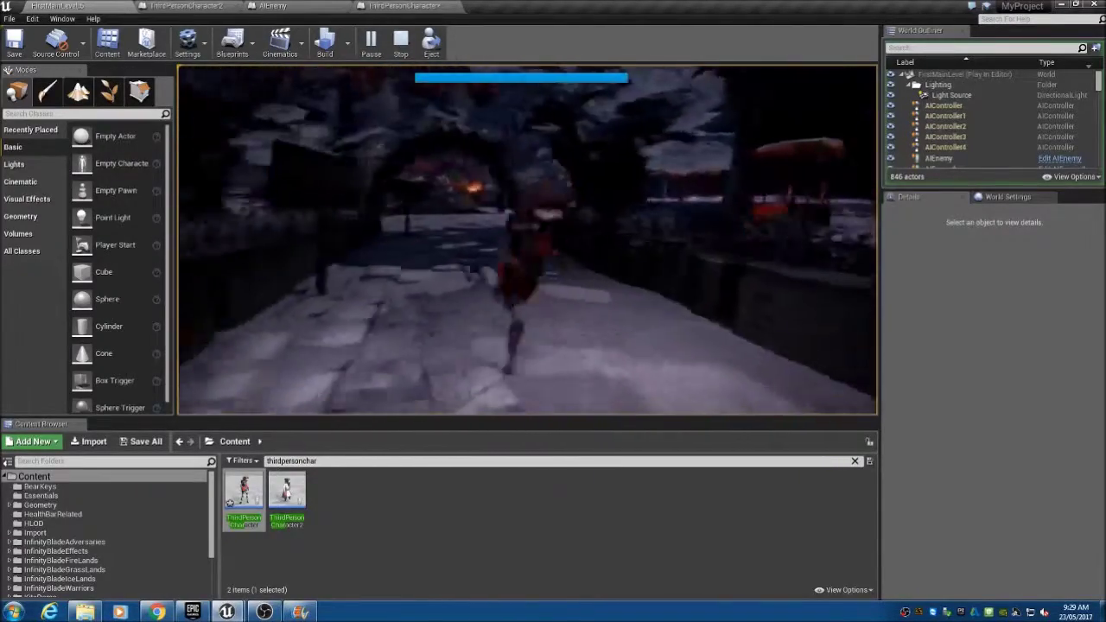
{"action": "key", "text": "w"}
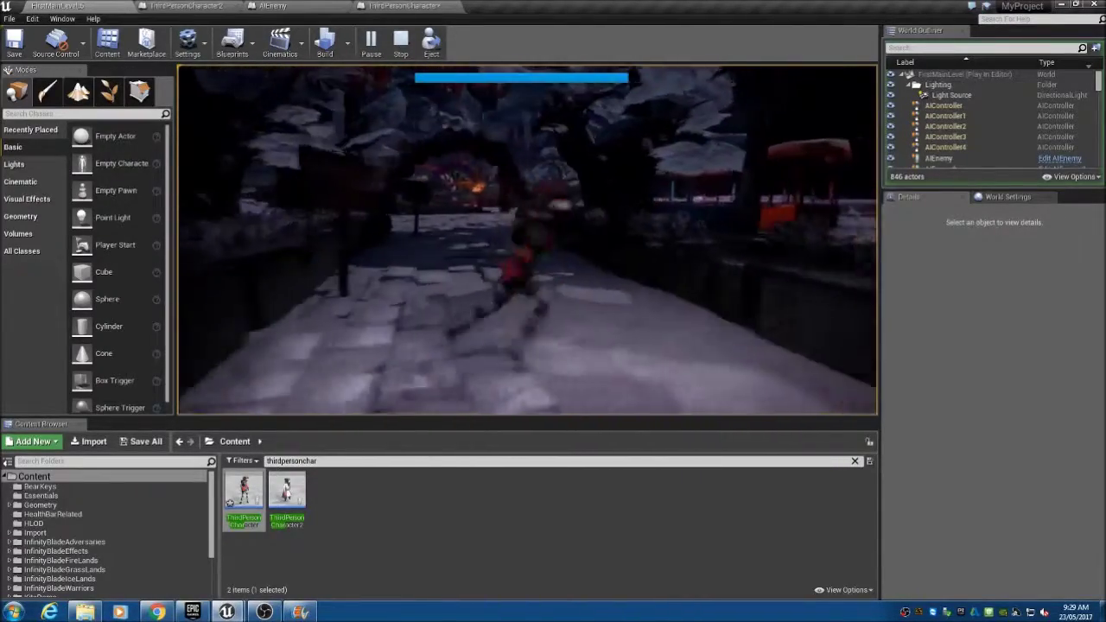
{"action": "key", "text": "Escape"}
{"action": "mouse_move", "coordinate": [581, 261]}
{"action": "right_mouse_down"}
{"action": "mouse_move", "coordinate": [584, 313]}
{"action": "mouse_move", "coordinate": [580, 261]}
{"action": "right_mouse_up"}
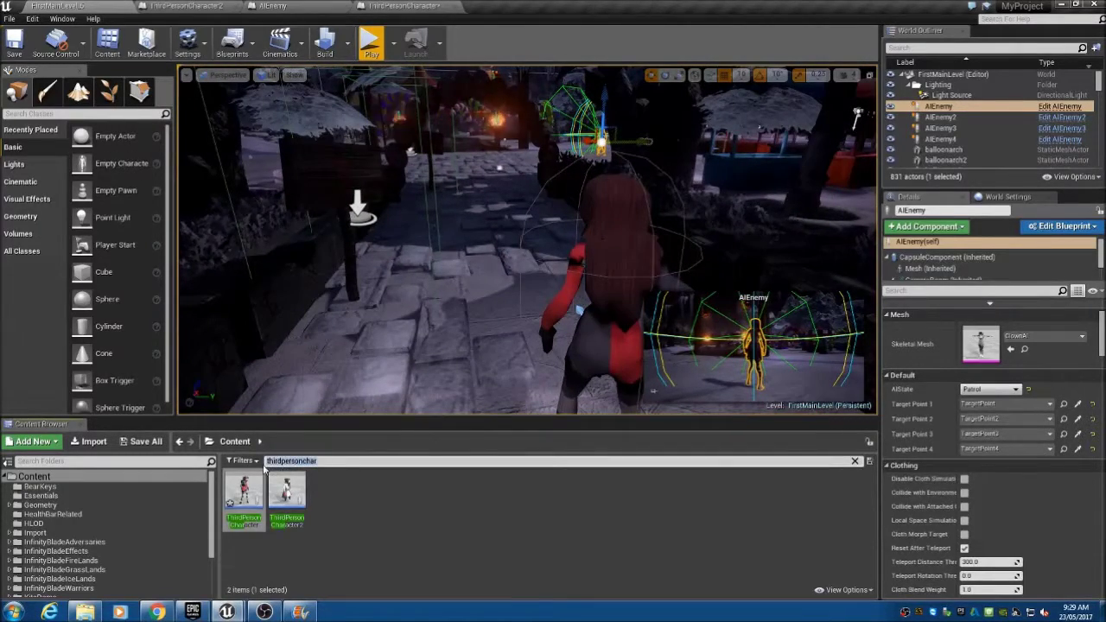
Search the project content for "ai", open the AIEnemy2 blueprint and examine its chain of patrol target points.
{"action": "type", "text": "ai"}
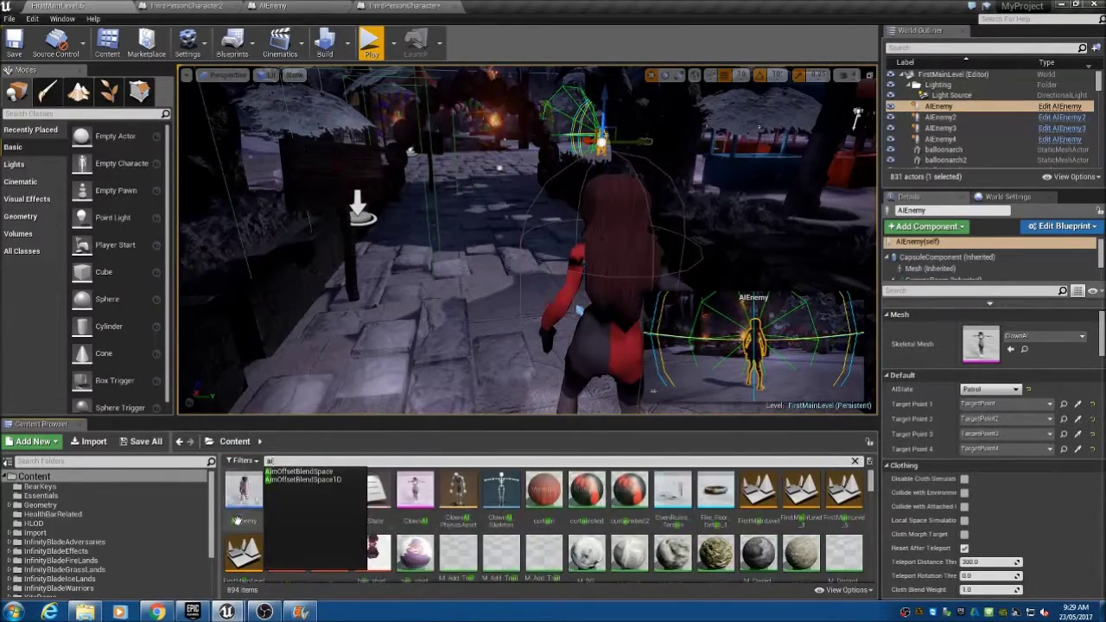
{"action": "double_click", "coordinate": [287, 494]}
{"action": "right_click_drag", "start_coordinate": [351, 401], "coordinate": [423, 303]}
{"action": "mouse_move", "coordinate": [320, 475]}
{"action": "right_mouse_down"}
{"action": "mouse_move", "coordinate": [447, 402]}
{"action": "mouse_move", "coordinate": [479, 400]}
{"action": "right_mouse_up"}
{"action": "right_click_drag", "start_coordinate": [219, 390], "coordinate": [483, 389]}
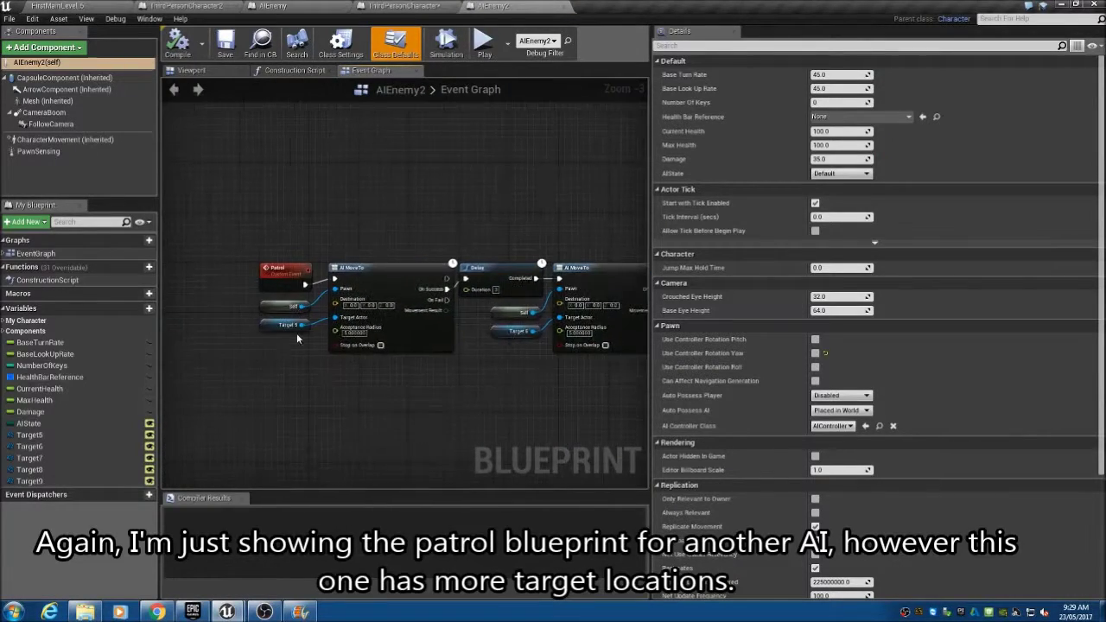
{"action": "right_click_drag", "start_coordinate": [496, 333], "coordinate": [300, 316]}
{"action": "right_click_drag", "start_coordinate": [609, 385], "coordinate": [229, 367]}
{"action": "right_click_drag", "start_coordinate": [574, 325], "coordinate": [295, 362]}
Examine the chase and Apply Damage logic in the AIEnemy2 event graph, including its Damage variable.
{"action": "right_click_drag", "start_coordinate": [288, 192], "coordinate": [561, 344]}
{"action": "right_click_drag", "start_coordinate": [223, 299], "coordinate": [452, 360]}
{"action": "right_click_drag", "start_coordinate": [456, 173], "coordinate": [445, 373]}
{"action": "right_click_drag", "start_coordinate": [629, 369], "coordinate": [262, 366]}
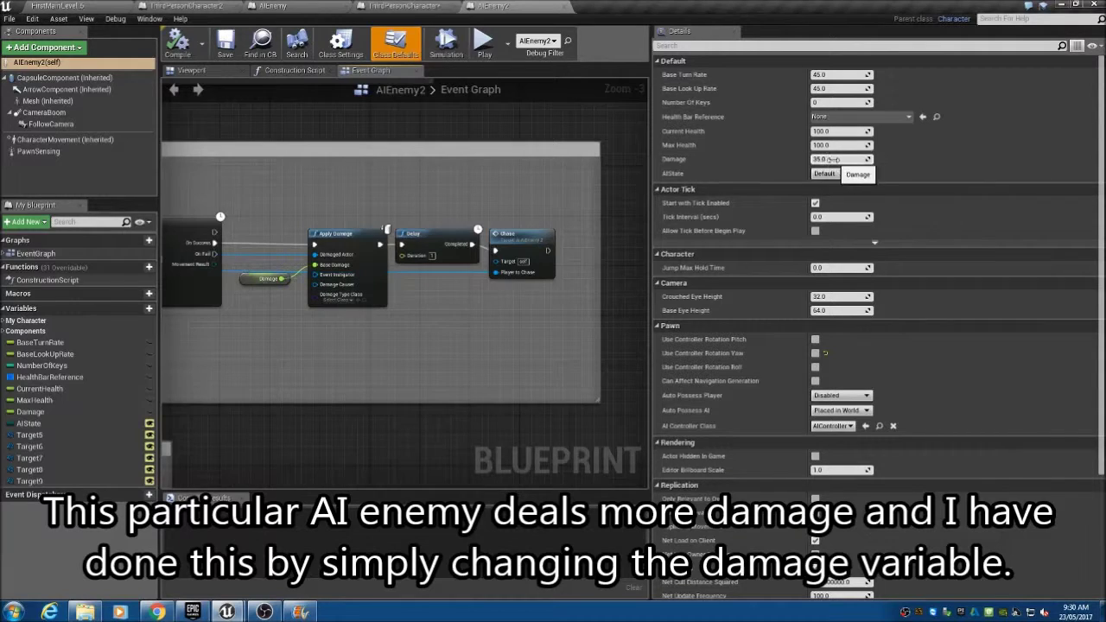
{"action": "left_click", "coordinate": [72, 5]}
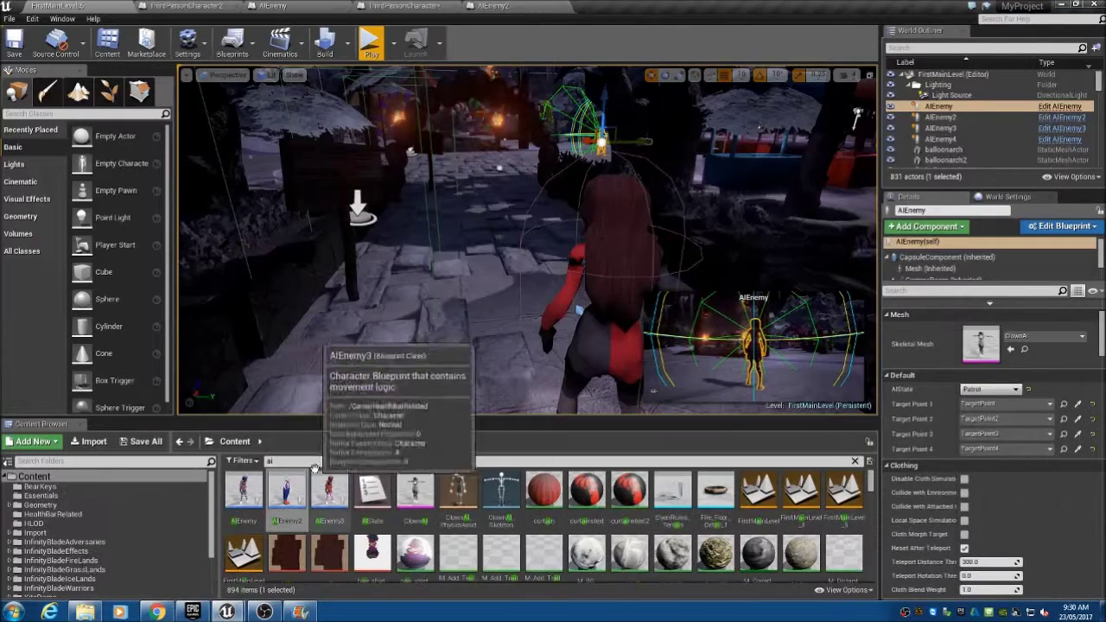
{"action": "left_click", "coordinate": [317, 464]}
{"action": "type", "text": "candy"}
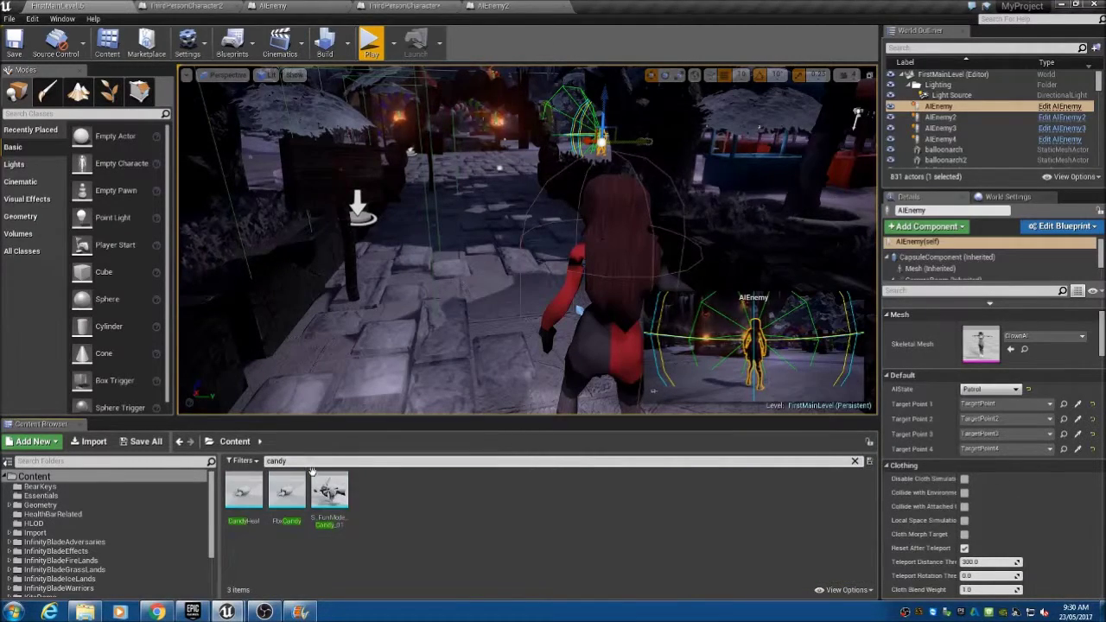
{"action": "double_click", "coordinate": [243, 493]}
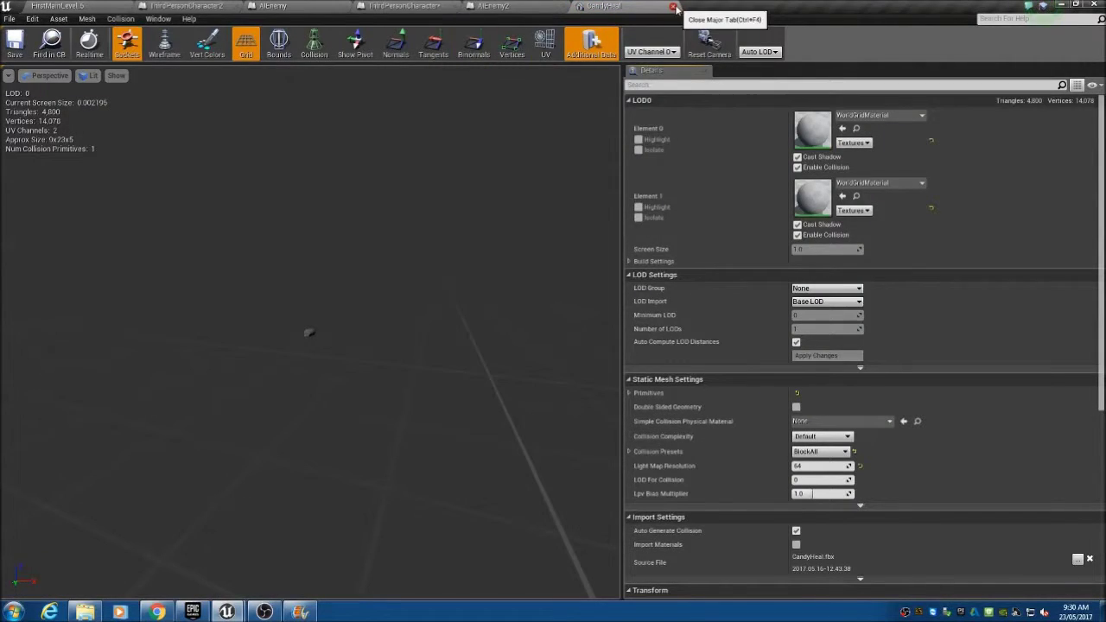
{"action": "left_click", "coordinate": [676, 7]}
{"action": "left_click", "coordinate": [97, 6]}
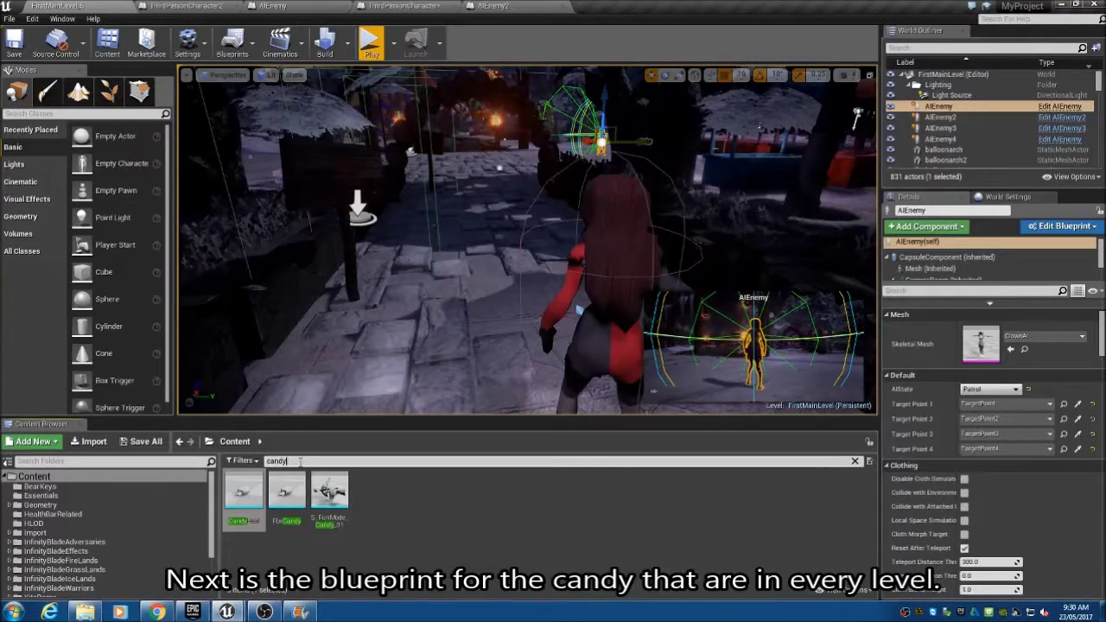
Search the project content for "health" and open the HealthUp blueprint.
{"action": "key", "text": "BackSpace"}
{"action": "key", "text": "BackSpace"}
{"action": "type", "text": "health"}
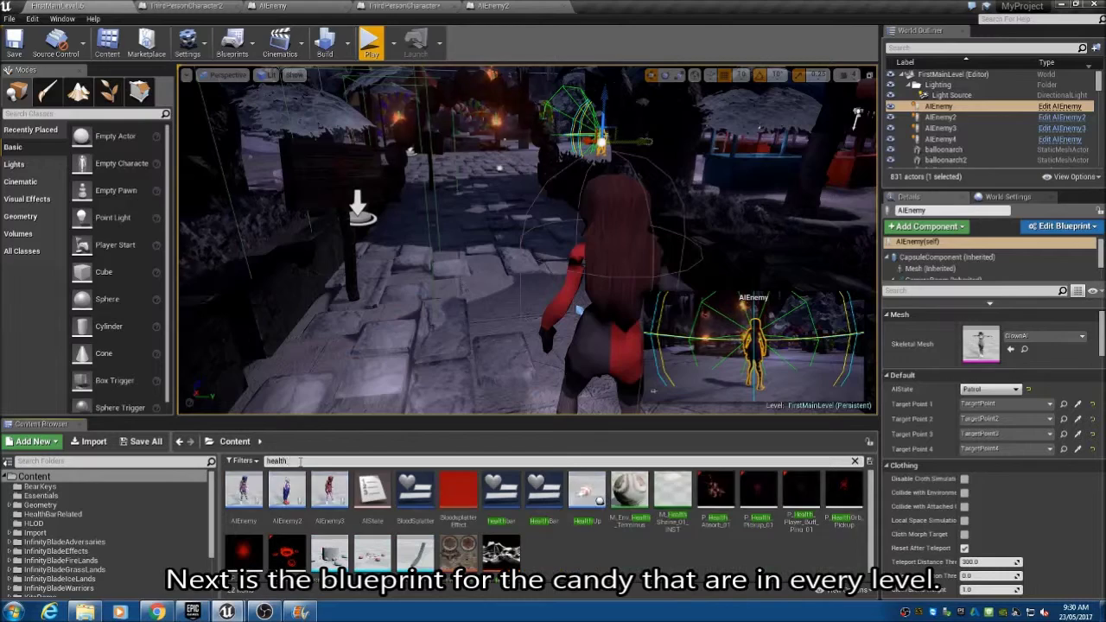
{"action": "double_click", "coordinate": [586, 489]}
Examine the emitter spawning, current health check, healing amount and actor destruction logic in the HealthUp event graph.
{"action": "scroll", "coordinate": [496, 283], "scroll_direction": "up", "scroll_amount": 4}
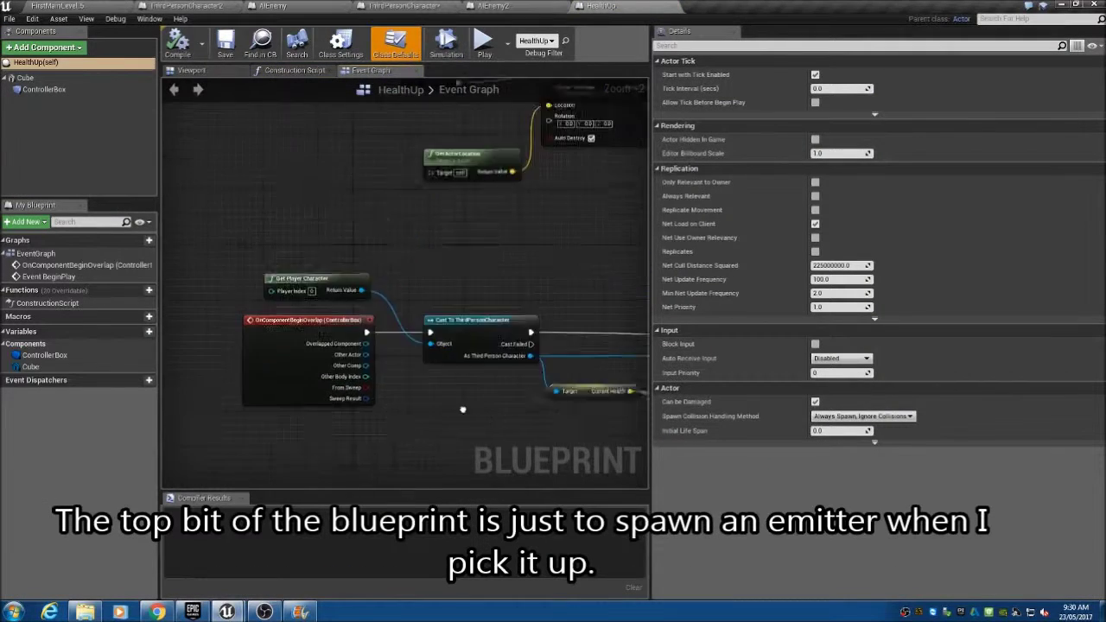
{"action": "right_click_drag", "start_coordinate": [498, 284], "coordinate": [485, 291]}
{"action": "right_click_drag", "start_coordinate": [374, 341], "coordinate": [309, 229]}
{"action": "right_click_drag", "start_coordinate": [465, 267], "coordinate": [327, 302]}
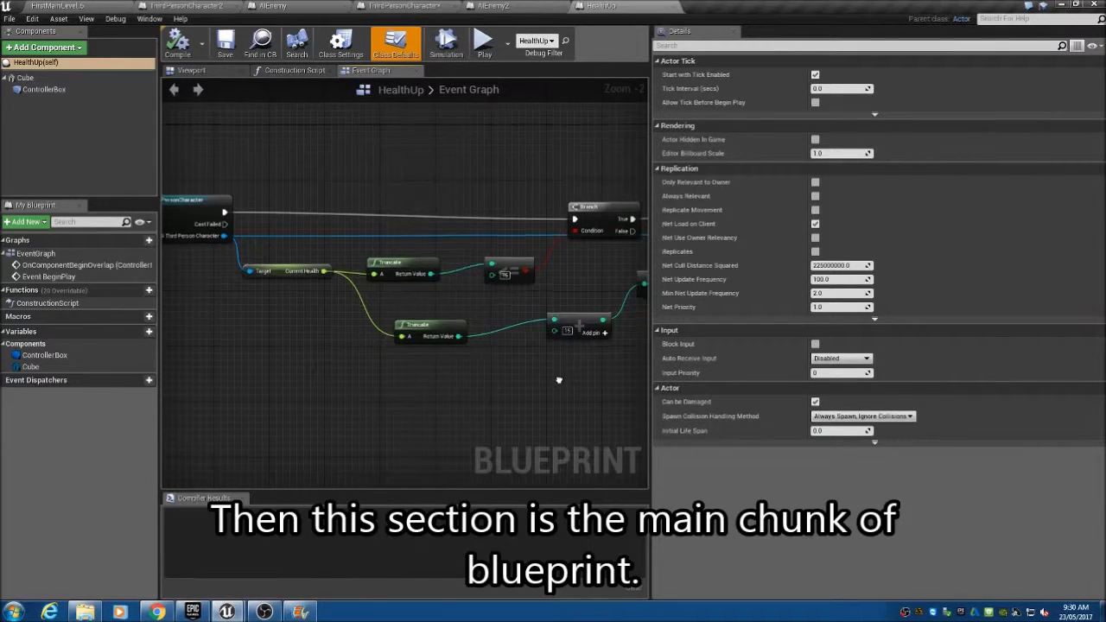
{"action": "right_click_drag", "start_coordinate": [559, 381], "coordinate": [295, 291]}
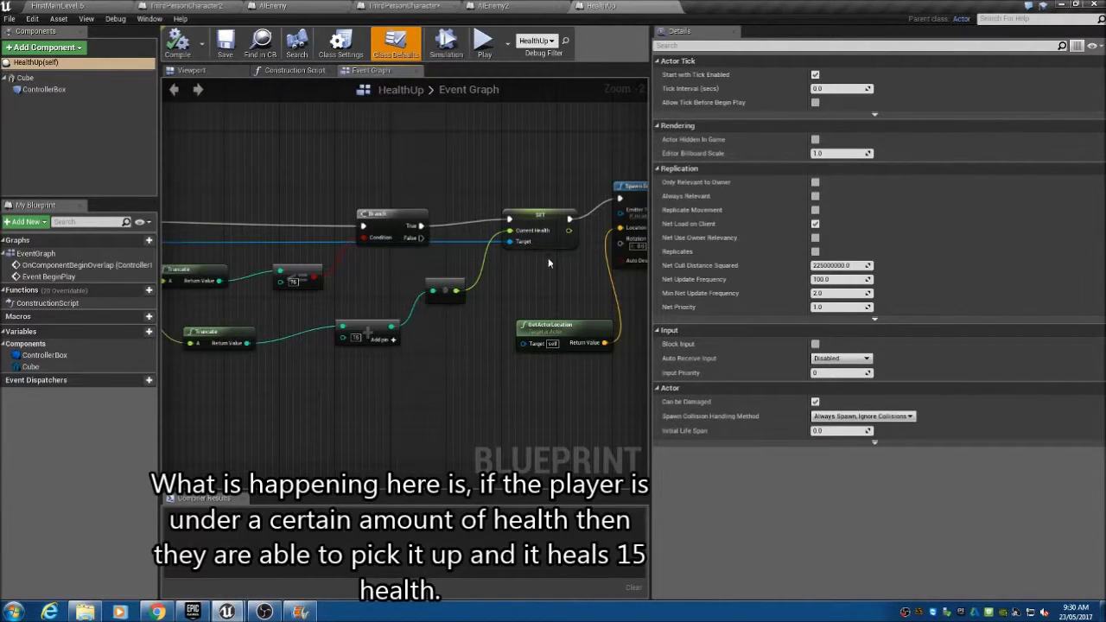
{"action": "right_click_drag", "start_coordinate": [547, 263], "coordinate": [374, 248]}
{"action": "right_click_drag", "start_coordinate": [580, 287], "coordinate": [487, 337]}
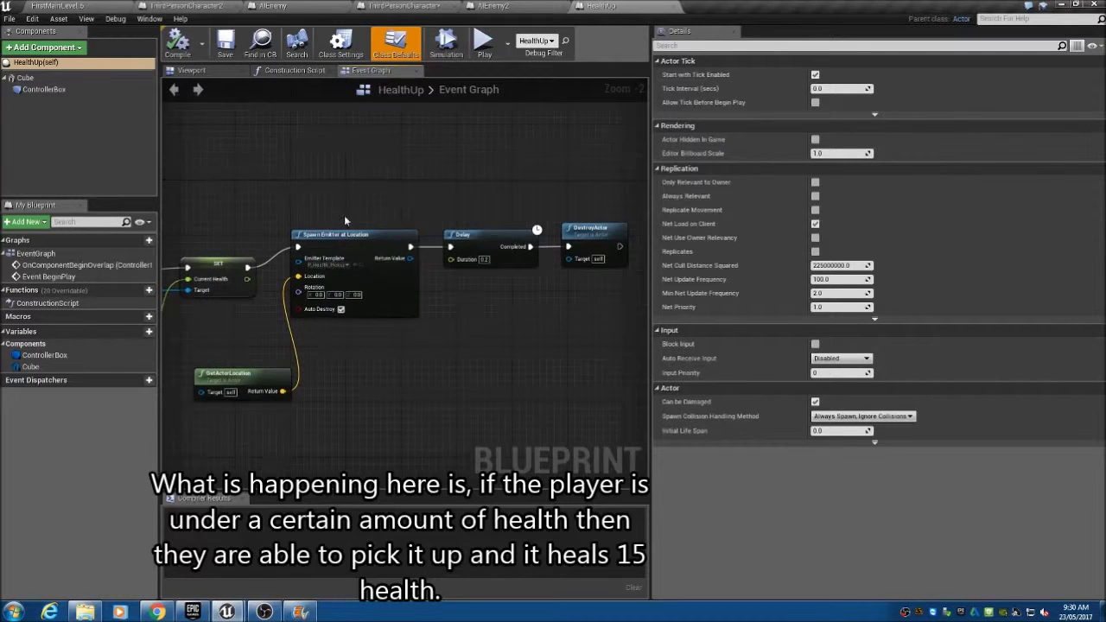
{"action": "right_click_drag", "start_coordinate": [582, 285], "coordinate": [516, 304]}
{"action": "right_click_drag", "start_coordinate": [458, 327], "coordinate": [548, 324]}
{"action": "right_click_drag", "start_coordinate": [289, 424], "coordinate": [574, 353]}
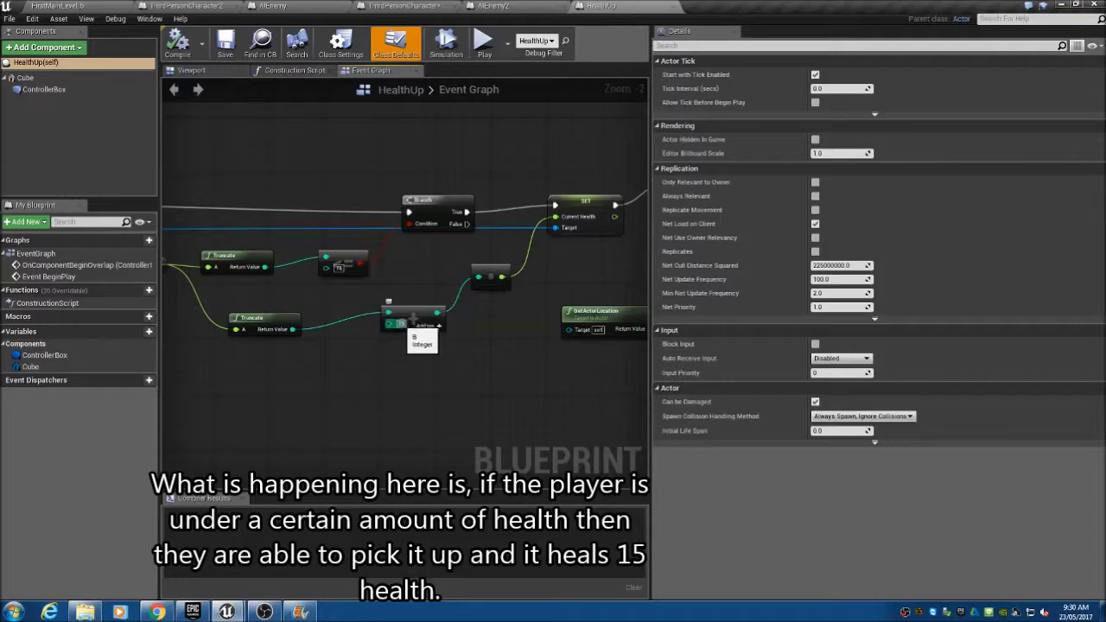
{"action": "right_click_drag", "start_coordinate": [388, 301], "coordinate": [344, 301]}
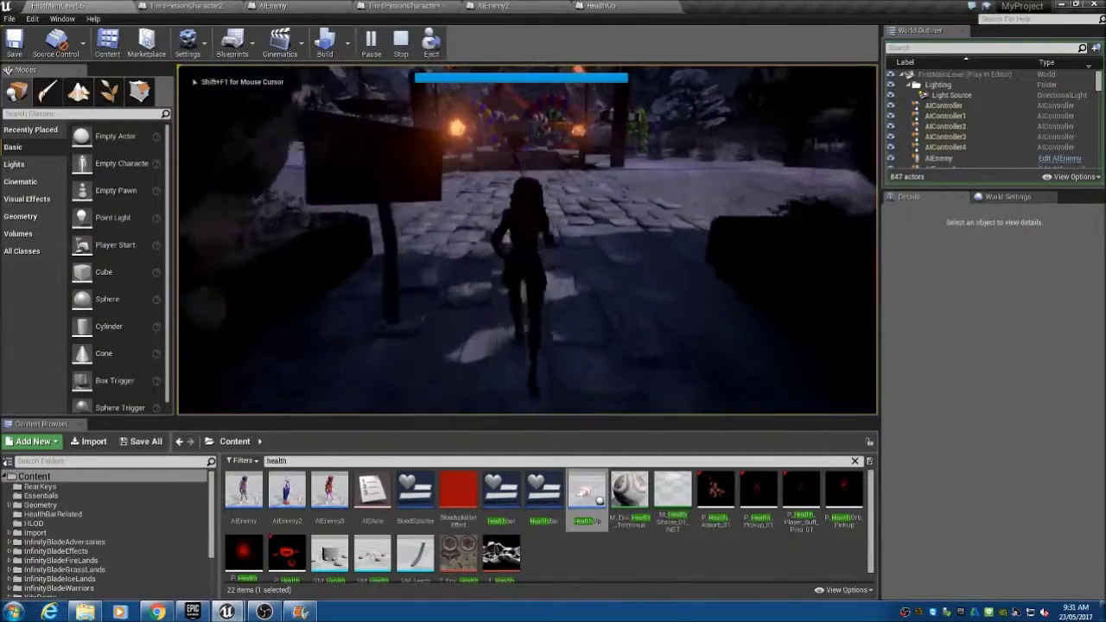
Play the level, let the enemies damage the character, test picking up the healing candy, and stop the session.
{"action": "key", "text": "w"}
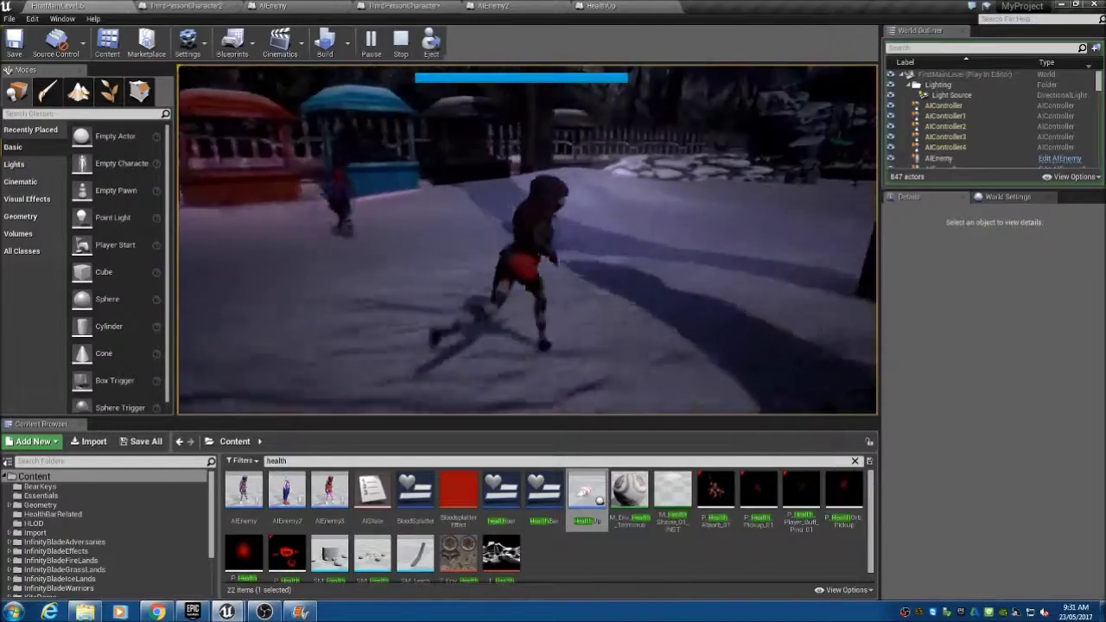
{"action": "key", "text": "d"}
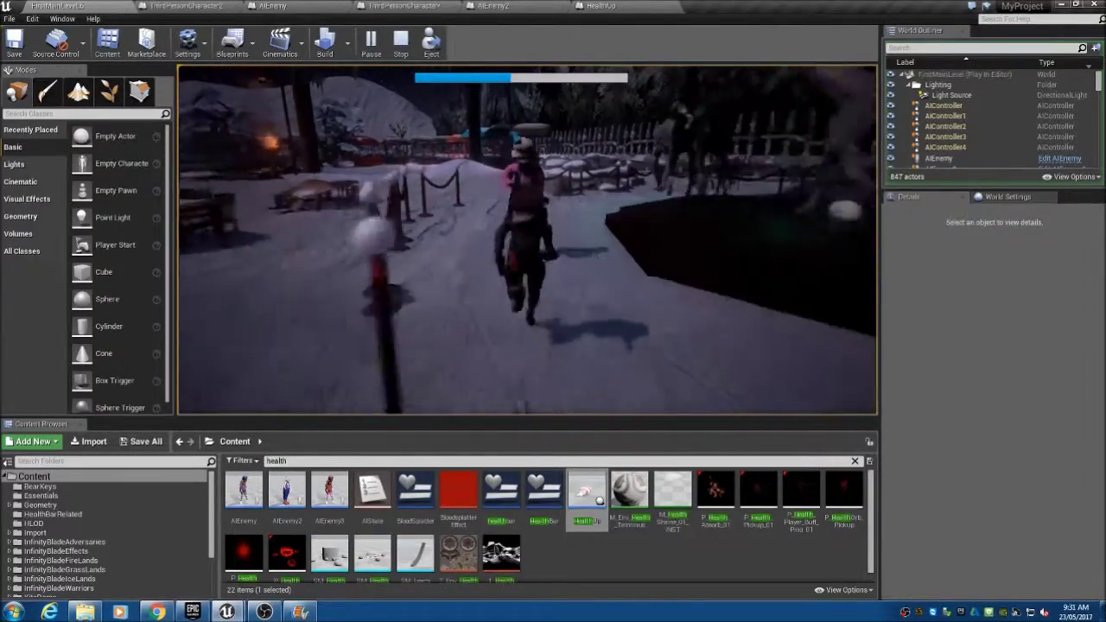
{"action": "key", "text": "w"}
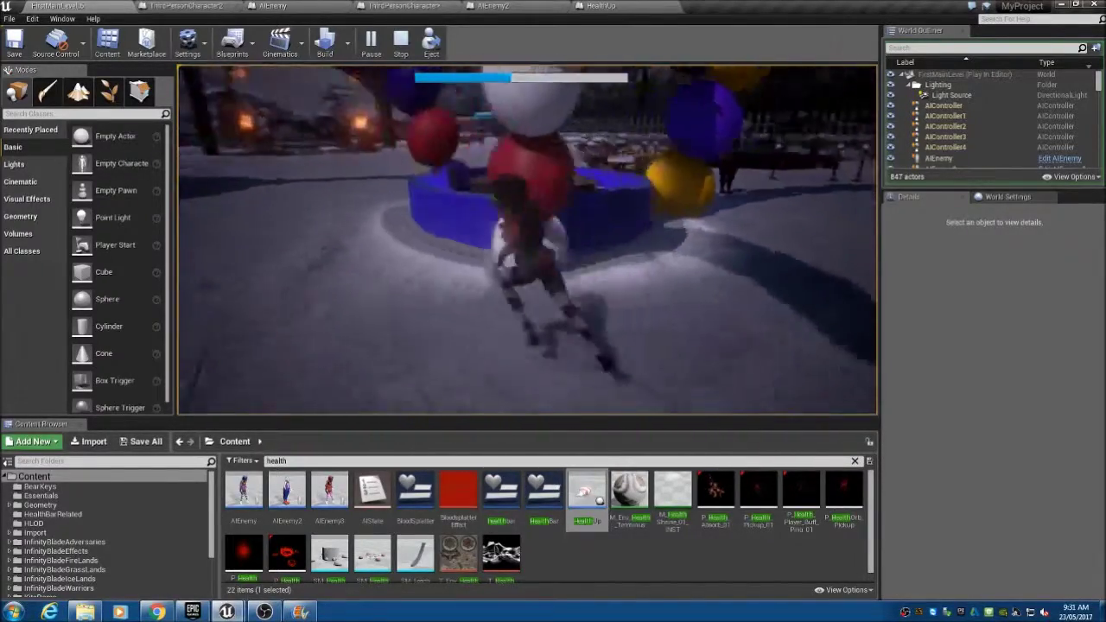
{"action": "key", "text": "d"}
{"action": "key", "text": "w"}
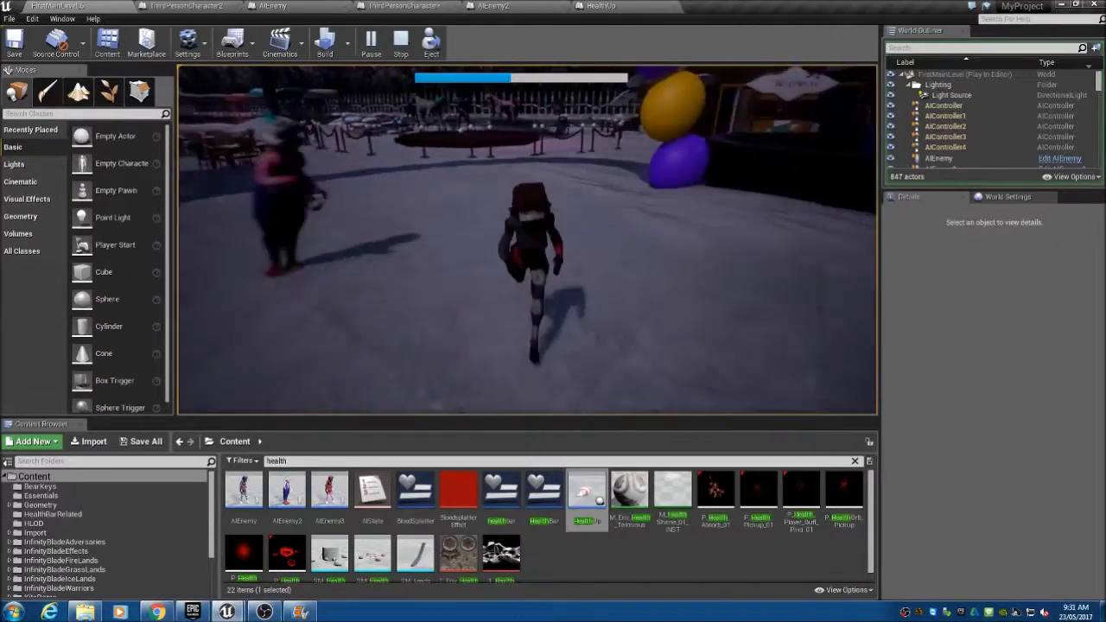
{"action": "key", "text": "s"}
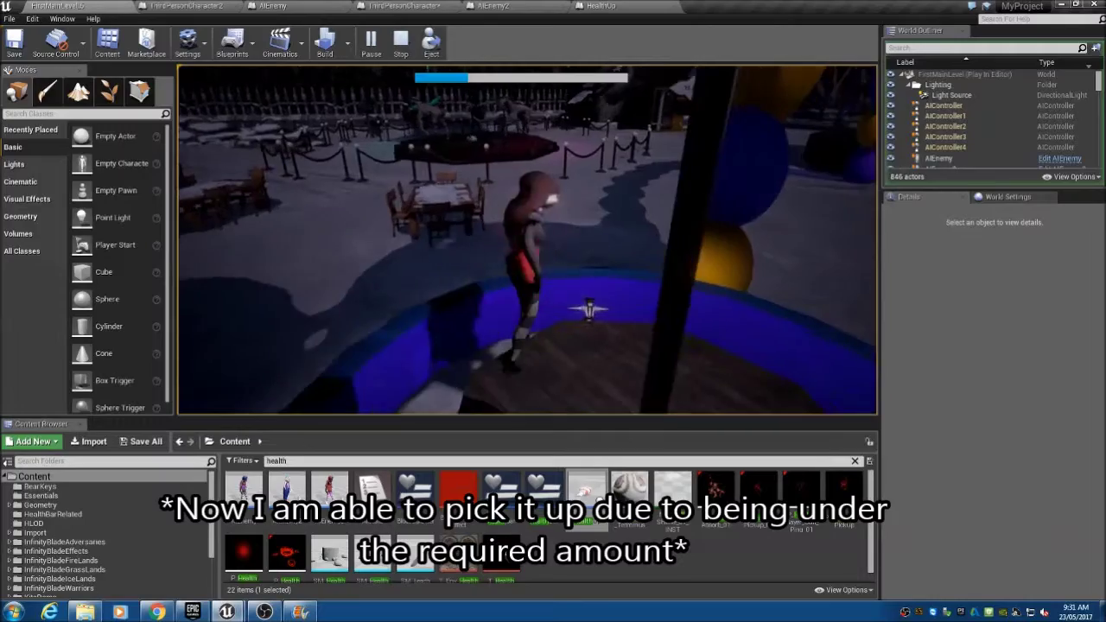
{"action": "key", "text": "Escape"}
{"action": "key", "text": "s"}
{"action": "right_click_drag", "start_coordinate": [792, 173], "coordinate": [816, 180]}
{"action": "right_click_drag", "start_coordinate": [524, 176], "coordinate": [553, 173]}
{"action": "key", "text": "w"}
{"action": "right_click_drag", "start_coordinate": [396, 153], "coordinate": [536, 142]}
Search the project content for "key" and open the BP_PandaKey blueprint.
{"action": "left_click_drag", "start_coordinate": [290, 461], "coordinate": [259, 461]}
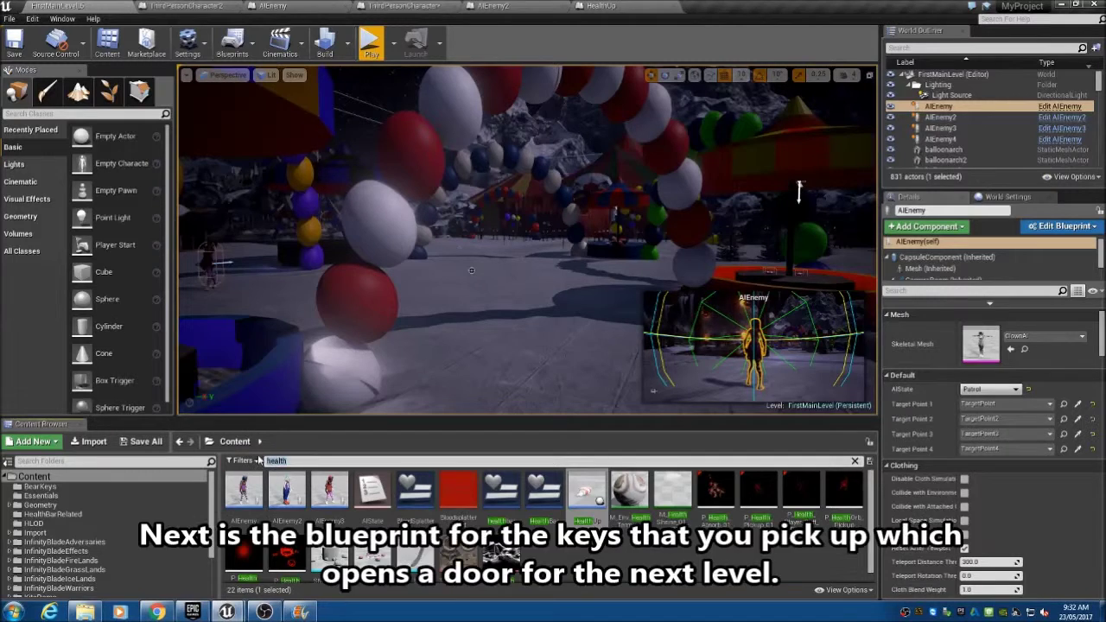
{"action": "key", "text": "BackSpace"}
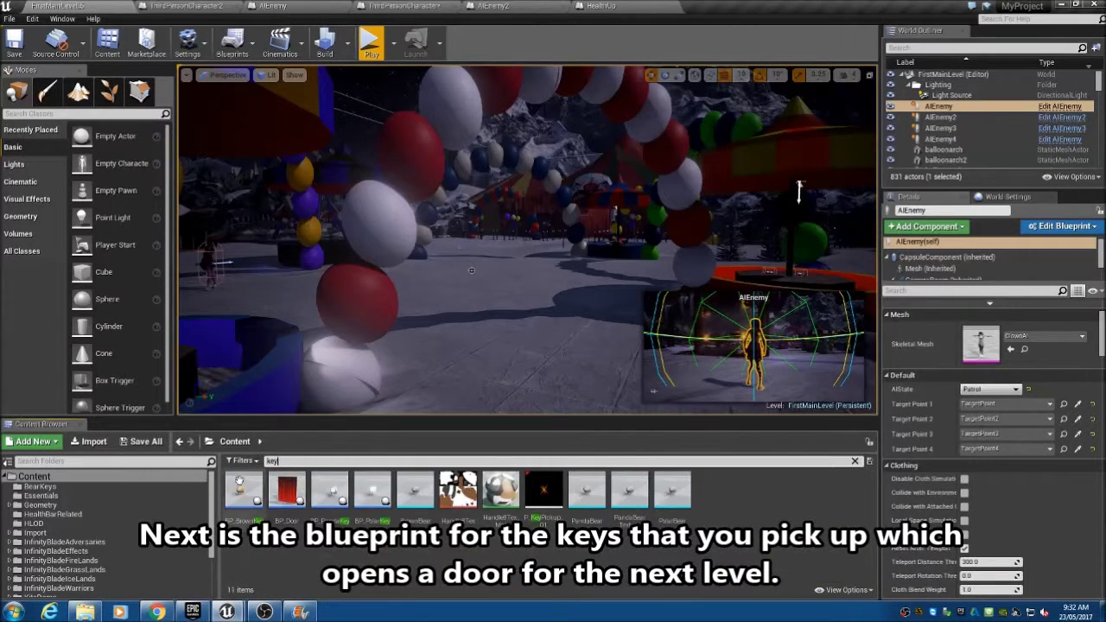
{"action": "double_click", "coordinate": [331, 490]}
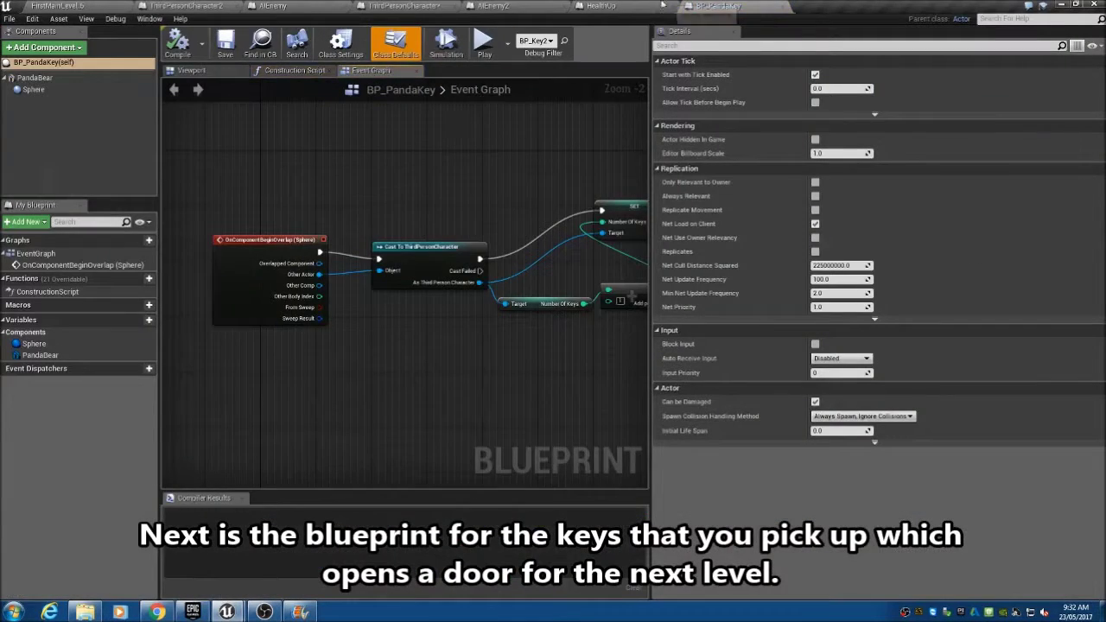
Examine the overlap and Number Of Keys logic of BP_PandaKey and view its panda model.
{"action": "right_click_drag", "start_coordinate": [435, 344], "coordinate": [330, 350]}
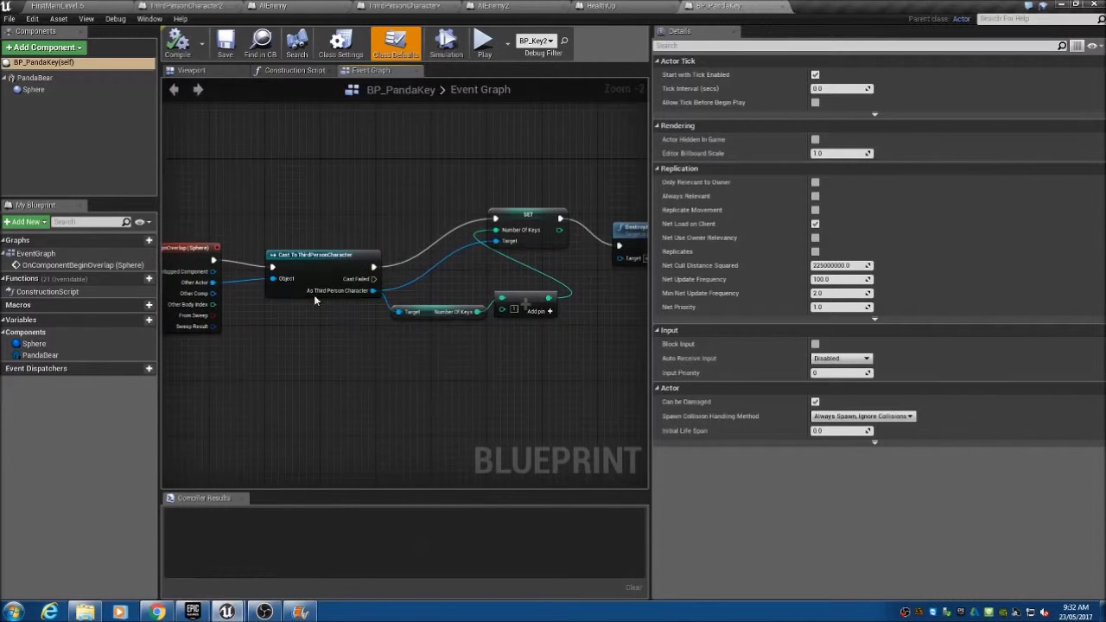
{"action": "right_click_drag", "start_coordinate": [545, 330], "coordinate": [397, 346]}
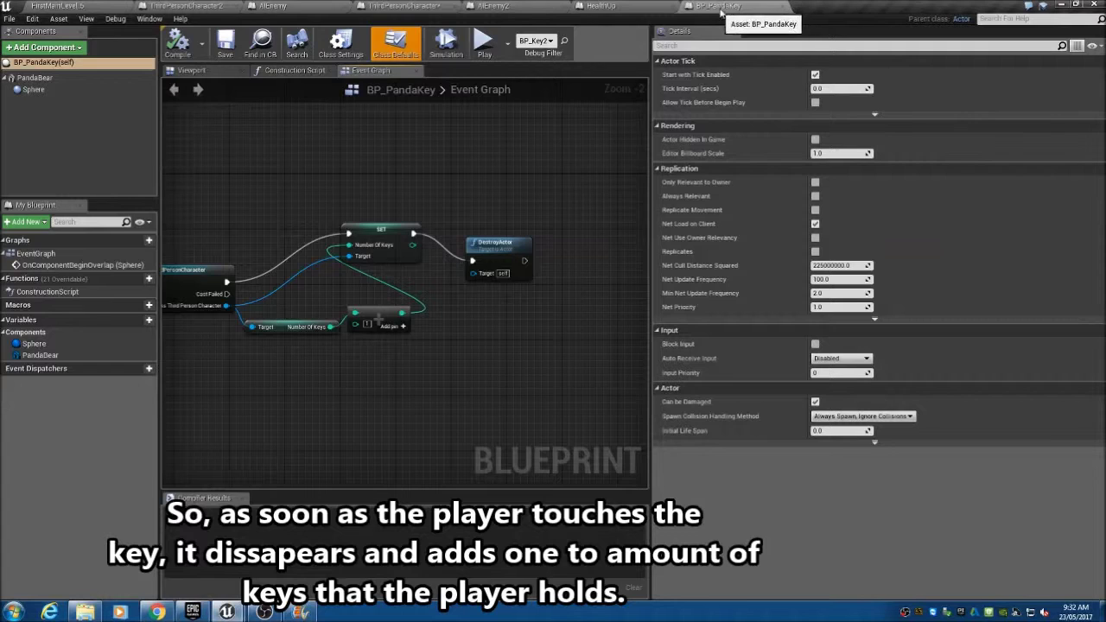
{"action": "left_click", "coordinate": [192, 70]}
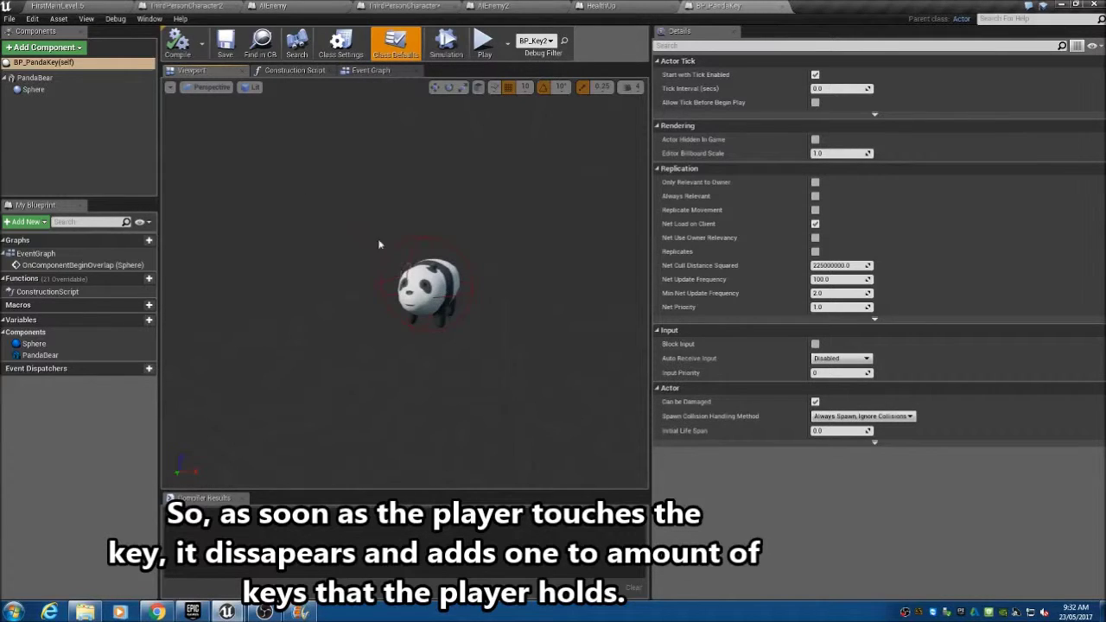
Play FirstMainLevel, collect the bear keys around the fairground and go through the red tent door to the next level.
{"action": "left_click", "coordinate": [40, 5]}
{"action": "left_click", "coordinate": [371, 42]}
{"action": "left_click", "coordinate": [432, 191]}
{"action": "key", "text": "w"}
{"action": "key", "text": "w"}
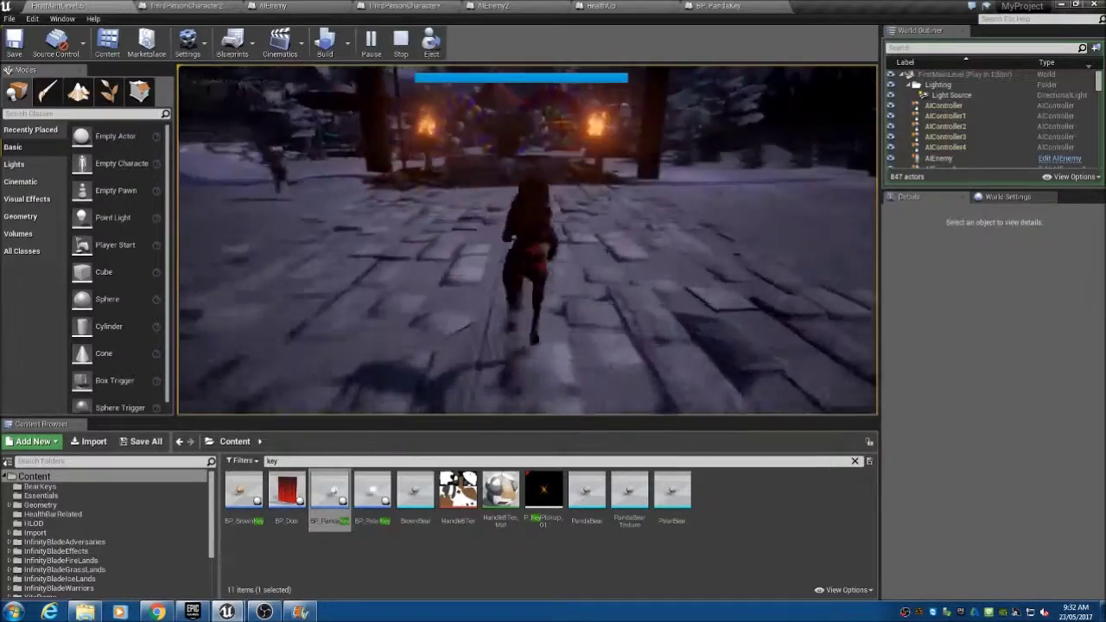
{"action": "key", "text": "w"}
{"action": "key", "text": "space"}
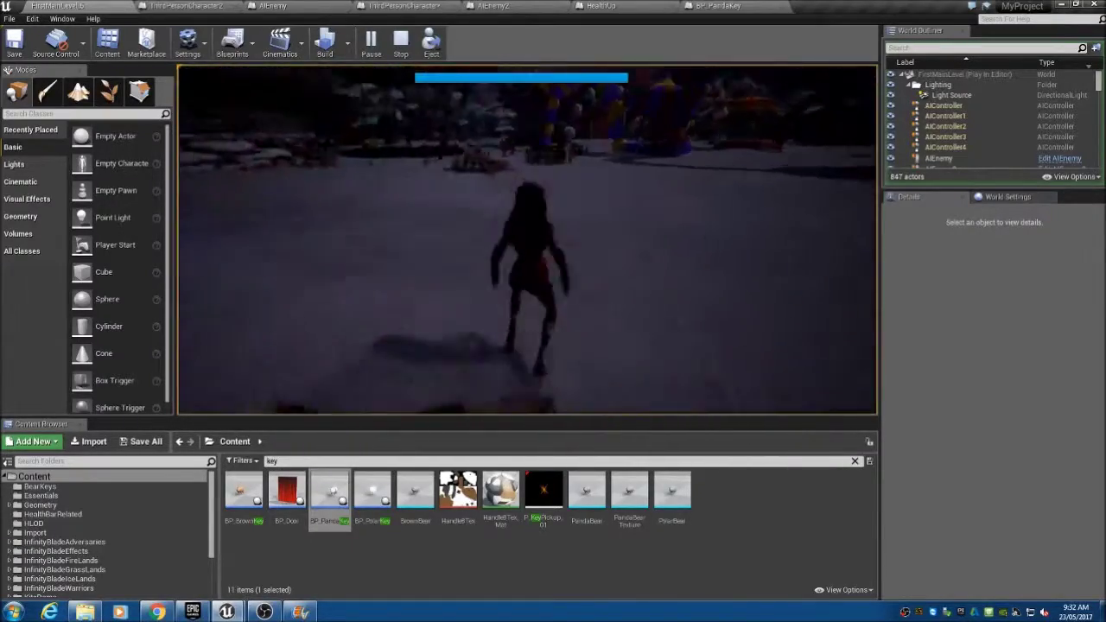
{"action": "key", "text": "w"}
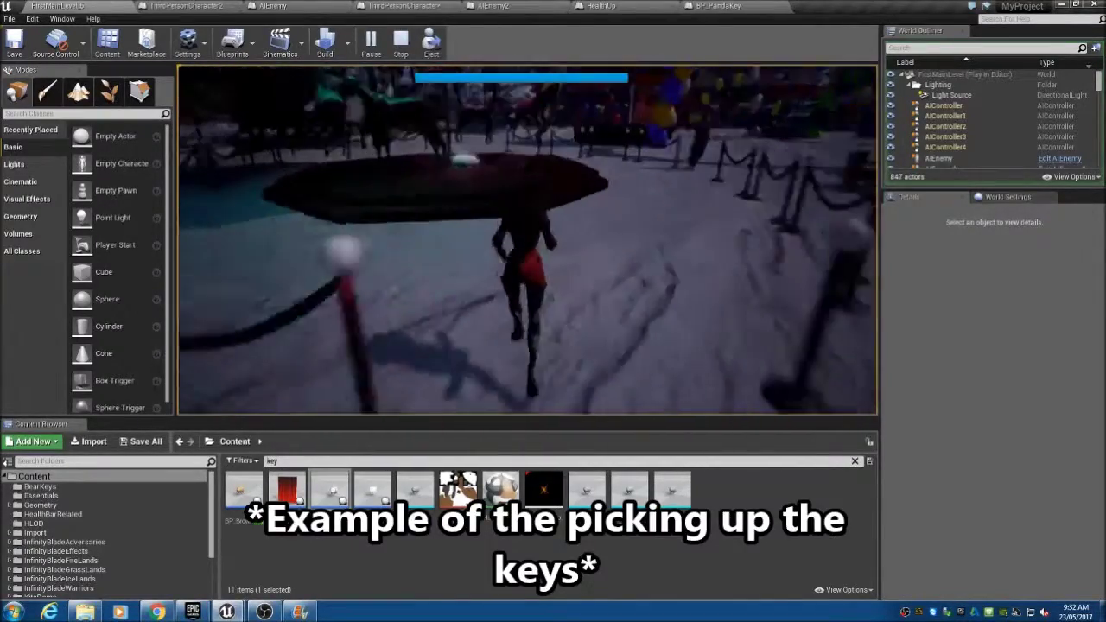
{"action": "key", "text": "w"}
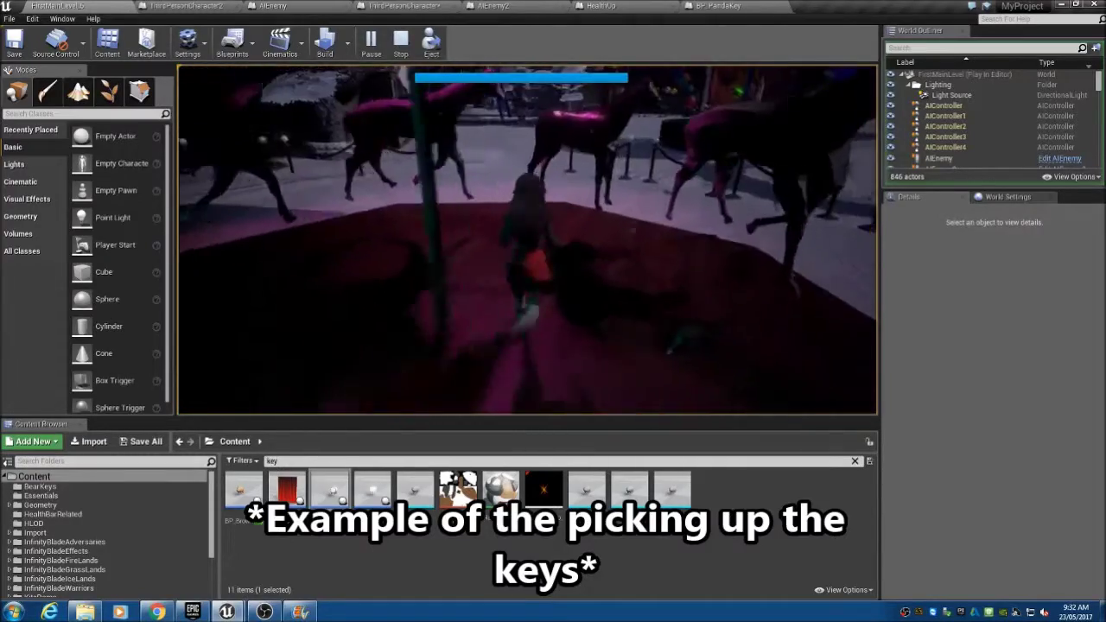
{"action": "key", "text": "w"}
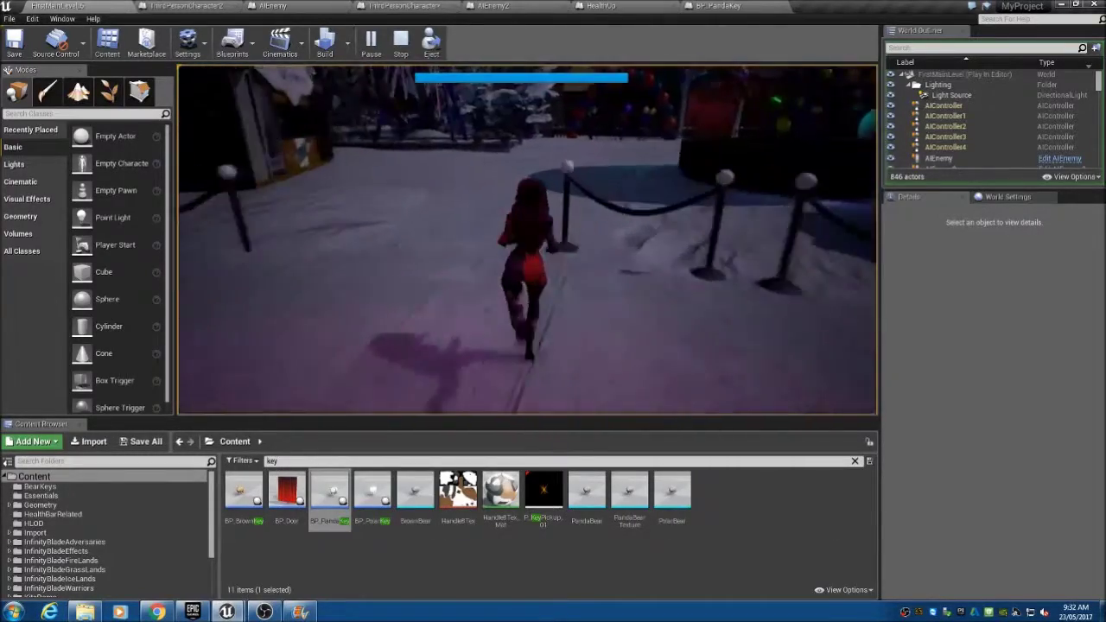
{"action": "key", "text": "w"}
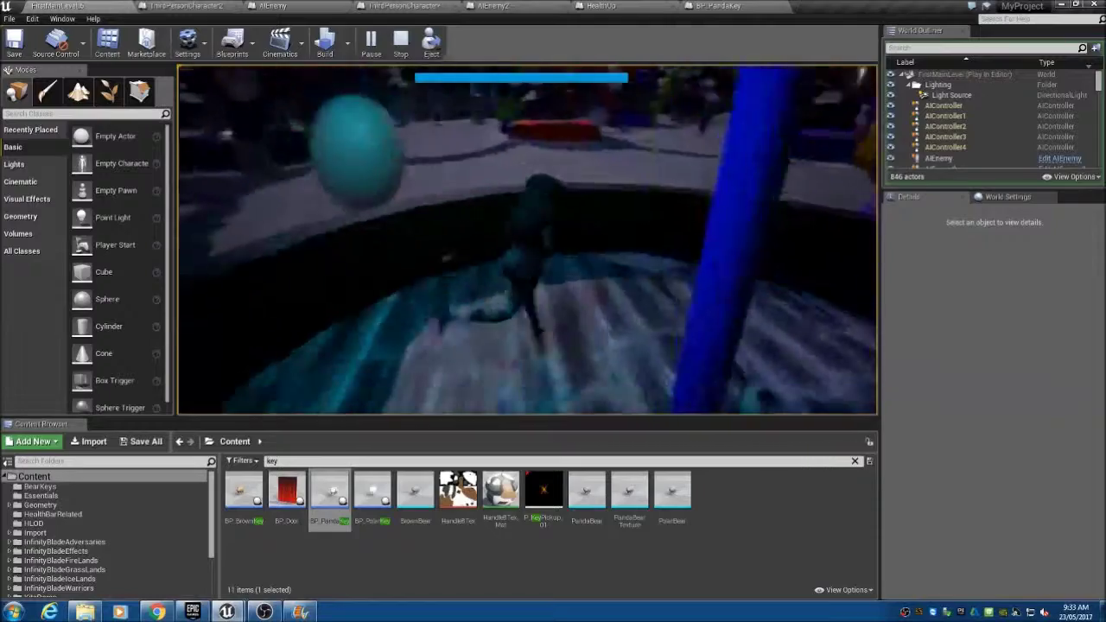
{"action": "key", "text": "w"}
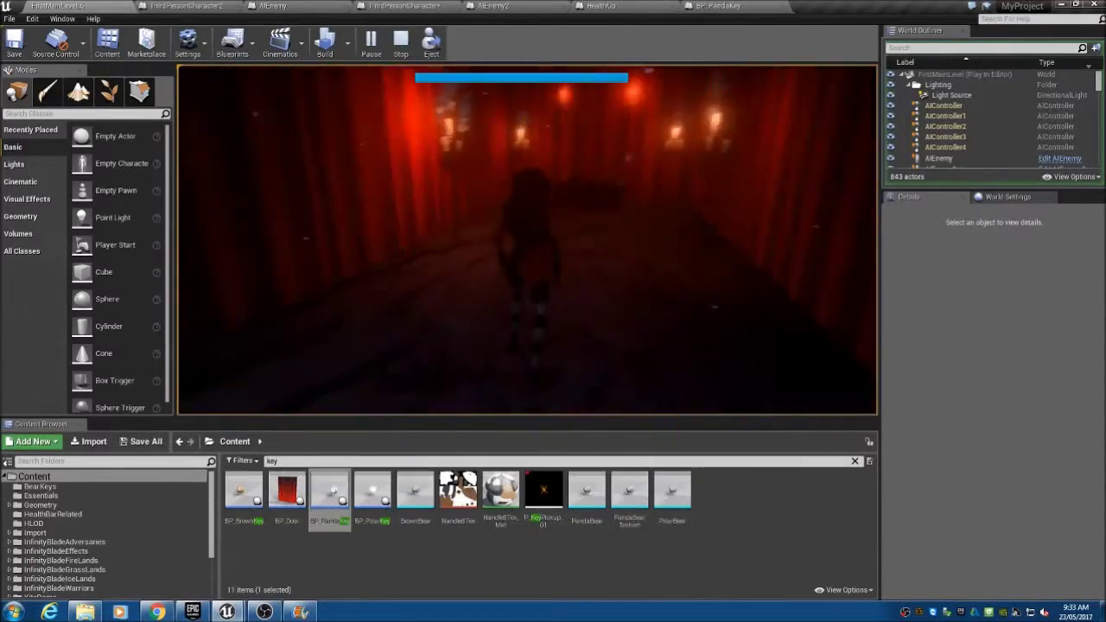
{"action": "key", "text": "w"}
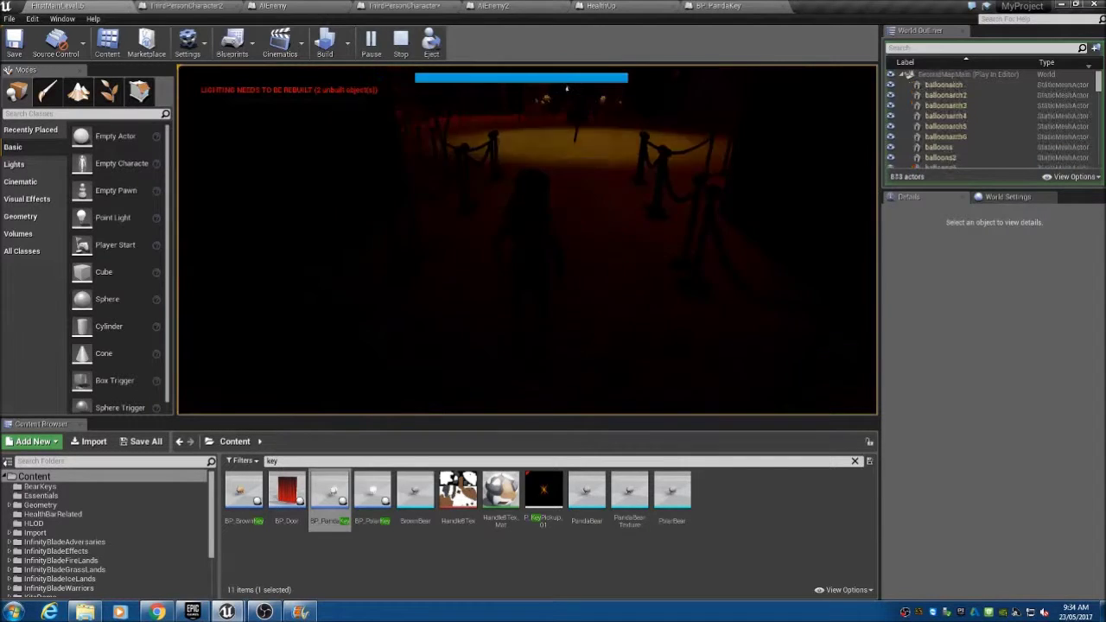
Explore the second level's circus tents, pick up a bear key, and stop the play session.
{"action": "key", "text": "w"}
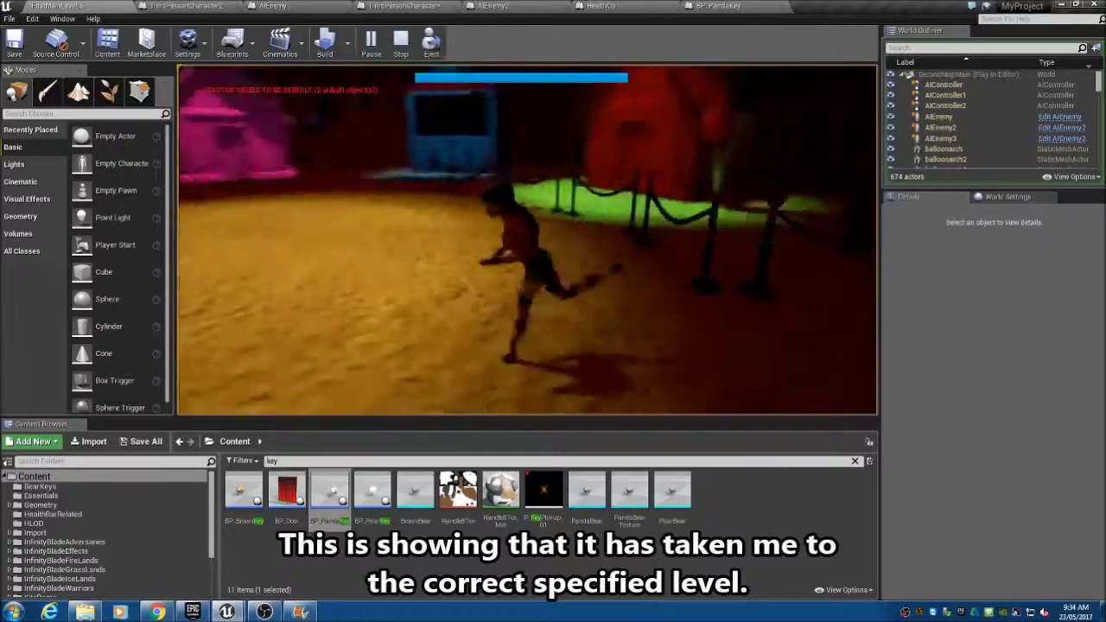
{"action": "key", "text": "w"}
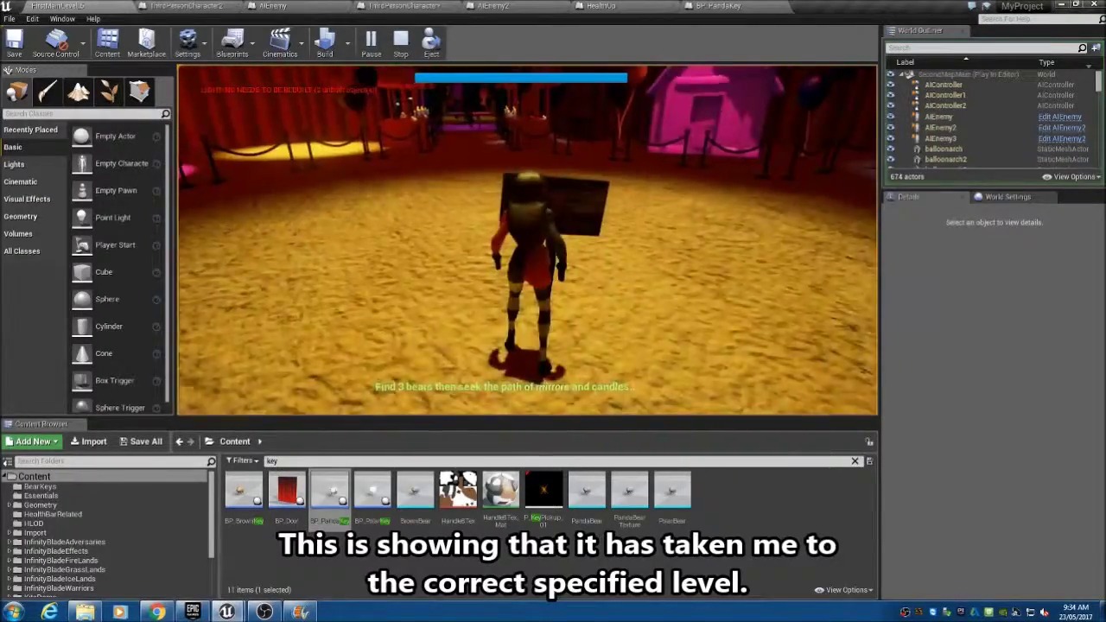
{"action": "key", "text": "w"}
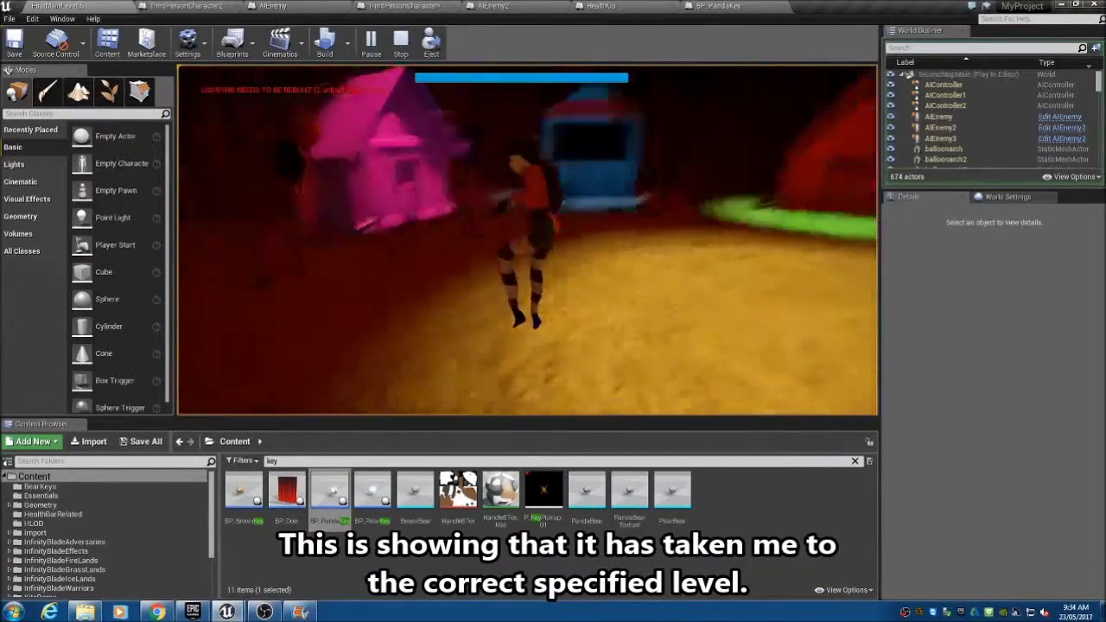
{"action": "key", "text": "w"}
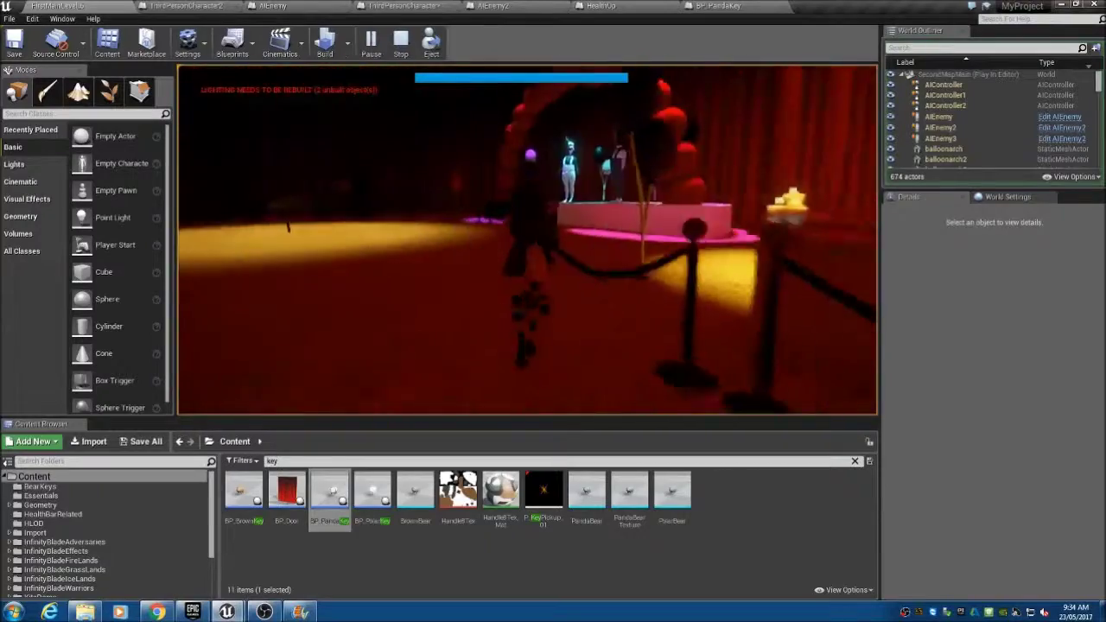
{"action": "key", "text": "w"}
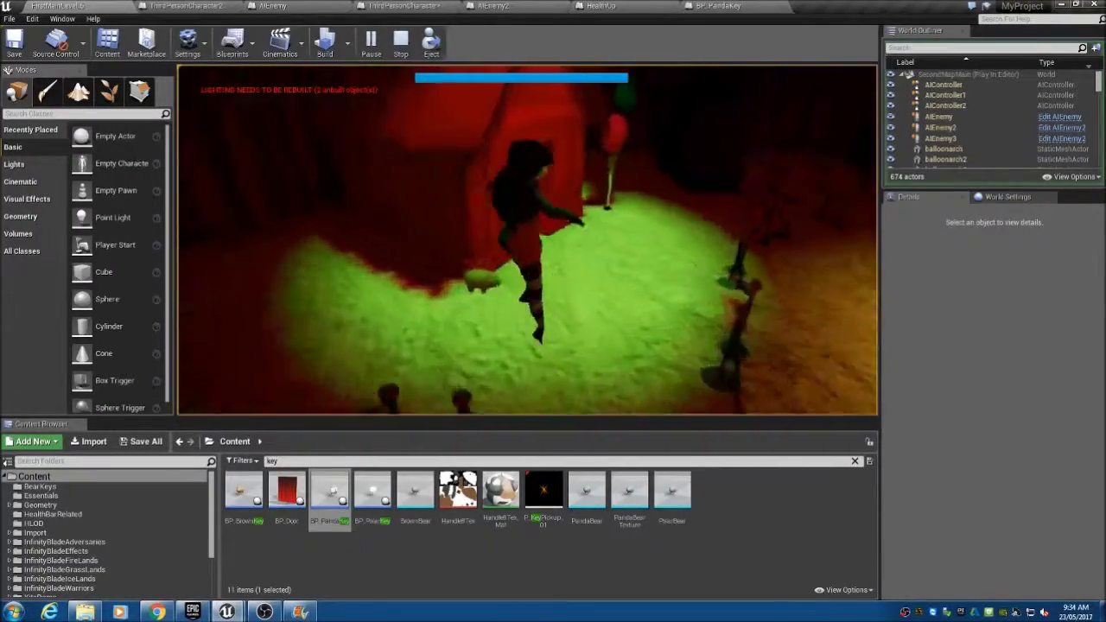
{"action": "key", "text": "w"}
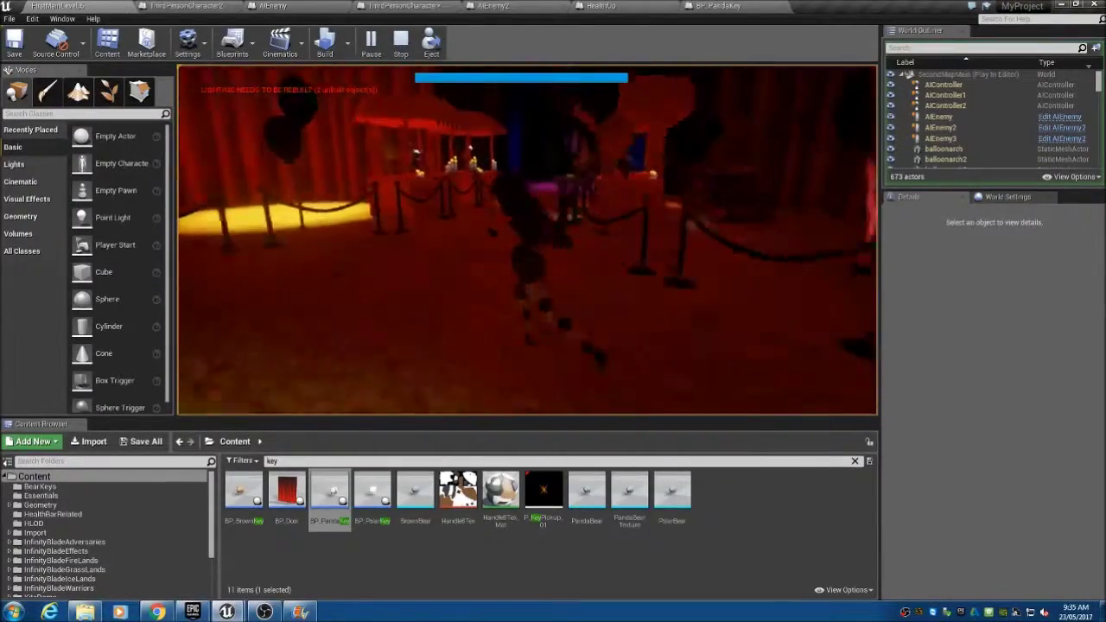
{"action": "key", "text": "w"}
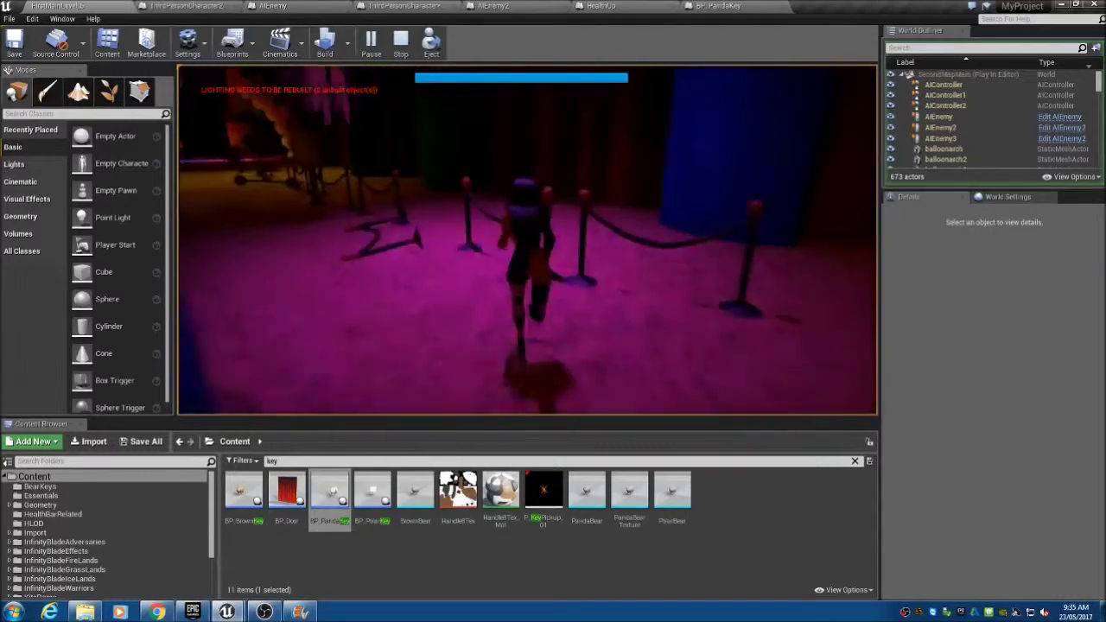
{"action": "key", "text": "w"}
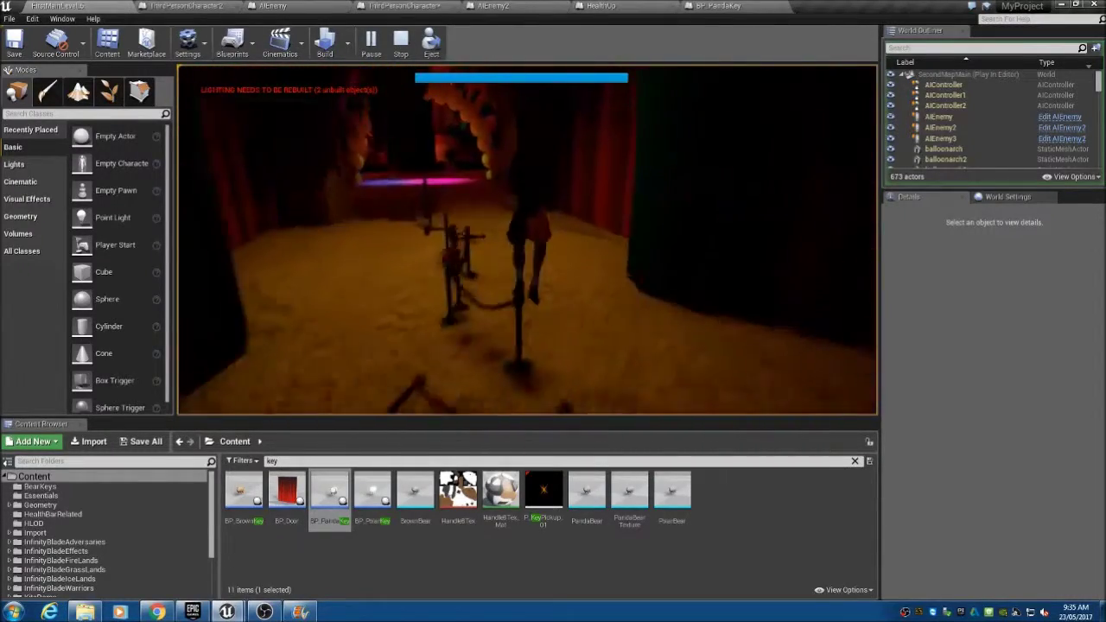
{"action": "key", "text": "w"}
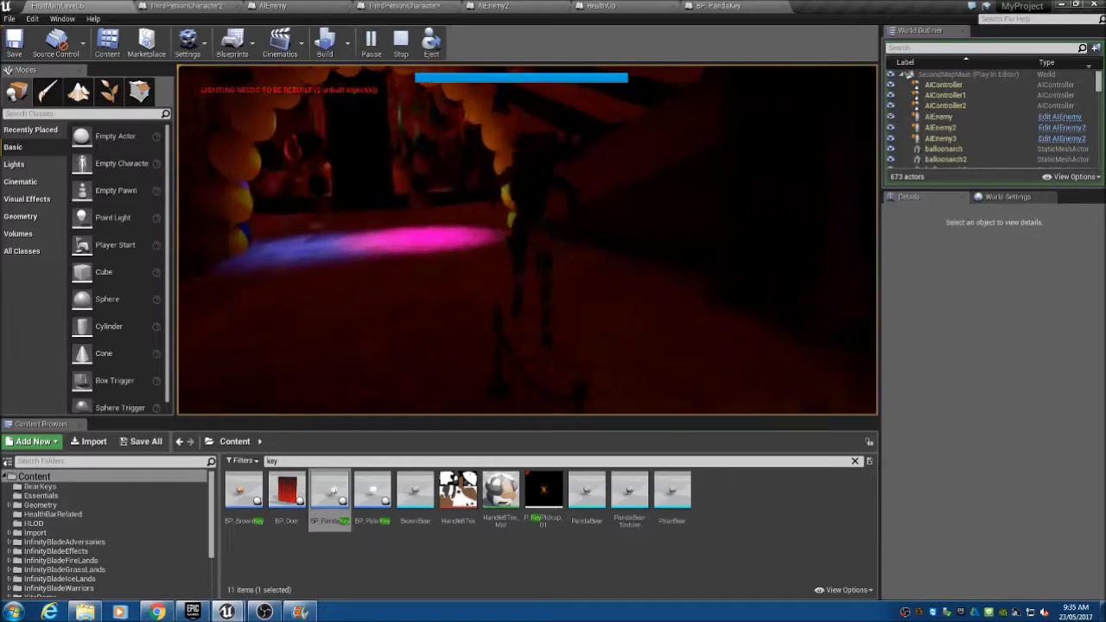
{"action": "key", "text": "w"}
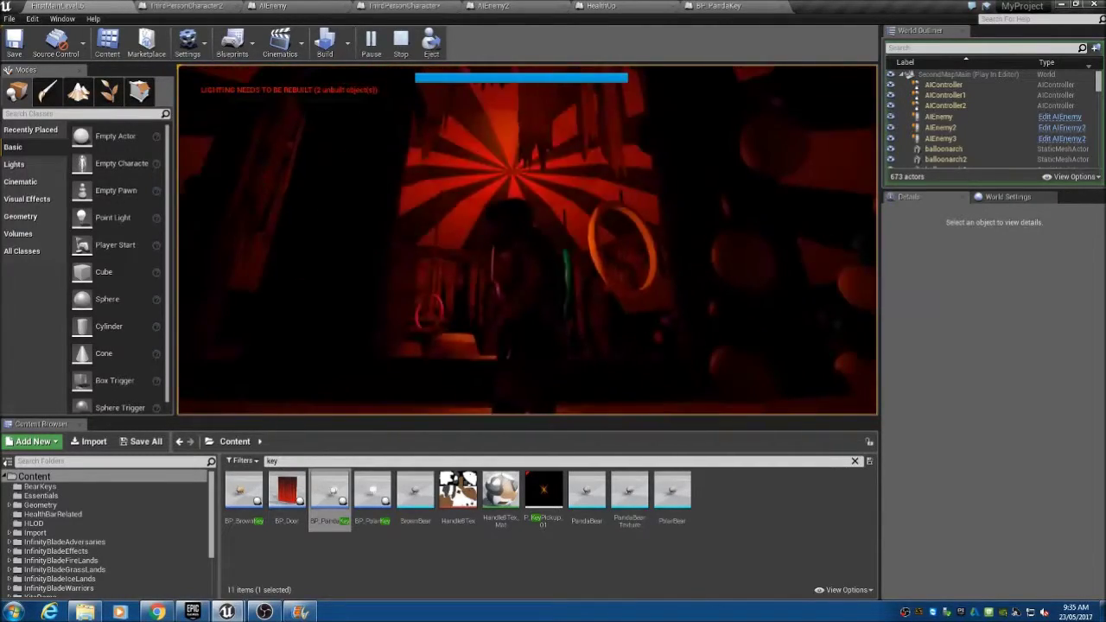
{"action": "key", "text": "Escape"}
Locate the carousel in the level, adjusting the camera speed, and open its BP_Carousel blueprint.
{"action": "right_click_drag", "start_coordinate": [621, 323], "coordinate": [705, 389]}
{"action": "key", "text": "w"}
{"action": "left_click", "coordinate": [849, 75]}
{"action": "left_click", "coordinate": [867, 102]}
{"action": "right_click_drag", "start_coordinate": [605, 259], "coordinate": [597, 268]}
{"action": "key", "text": "w"}
{"action": "right_click_drag", "start_coordinate": [269, 366], "coordinate": [444, 253]}
{"action": "right_click", "coordinate": [444, 254]}
{"action": "left_click", "coordinate": [497, 225]}
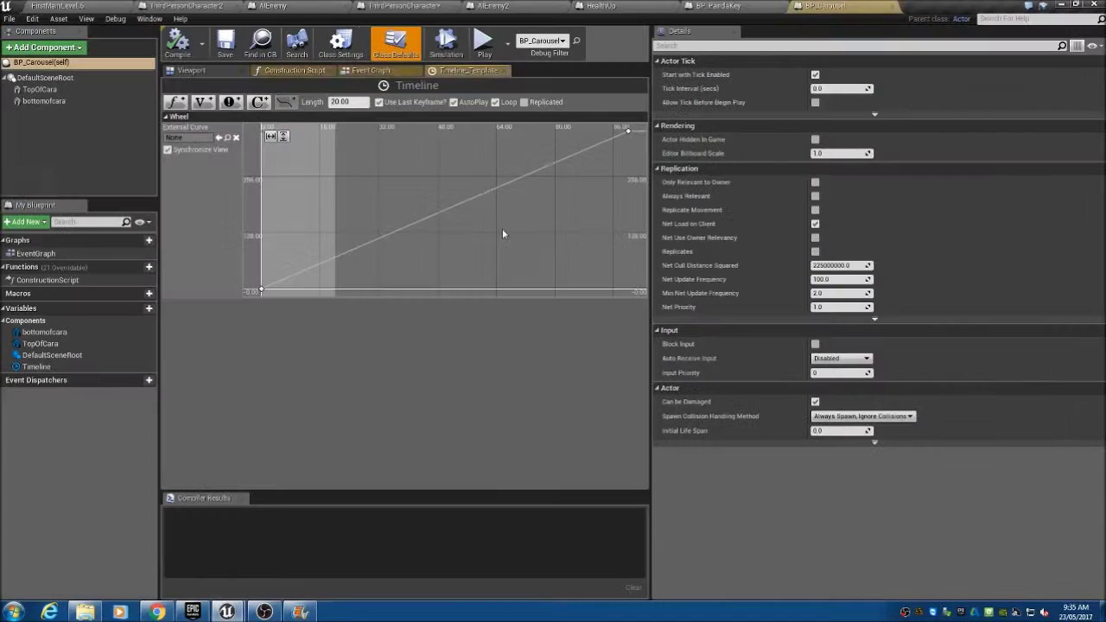
Examine the BP_Carousel looping timeline curve, the Make Rotator and SetRelativeRotation nodes, the construction script and the carousel model.
{"action": "scroll", "coordinate": [493, 280], "scroll_direction": "down", "scroll_amount": 1}
{"action": "left_click_drag", "start_coordinate": [651, 333], "coordinate": [804, 298]}
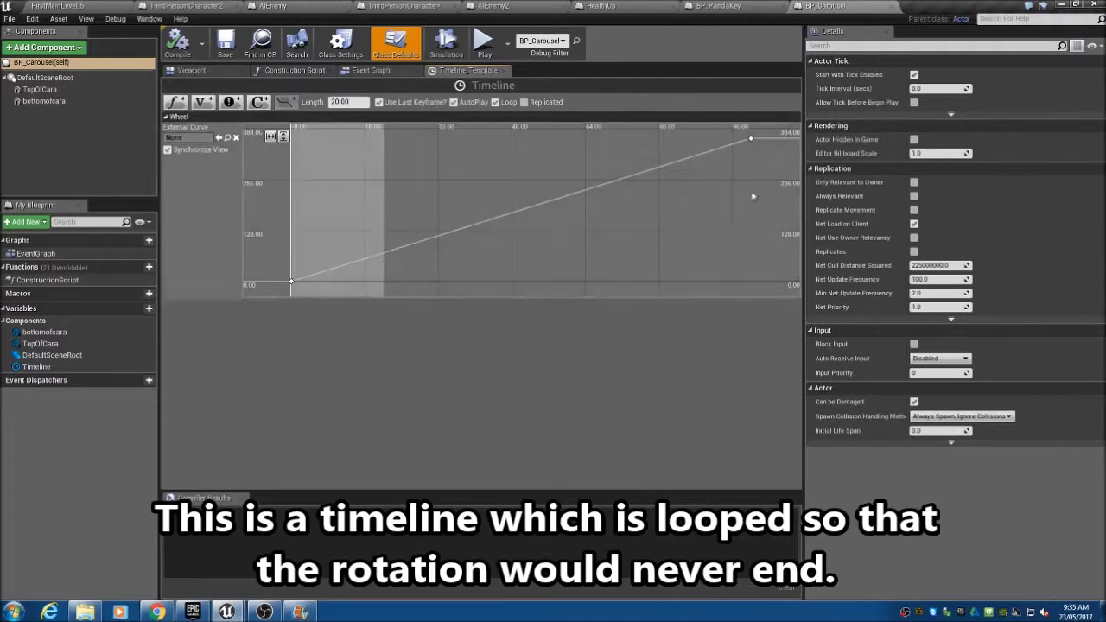
{"action": "left_click", "coordinate": [361, 71]}
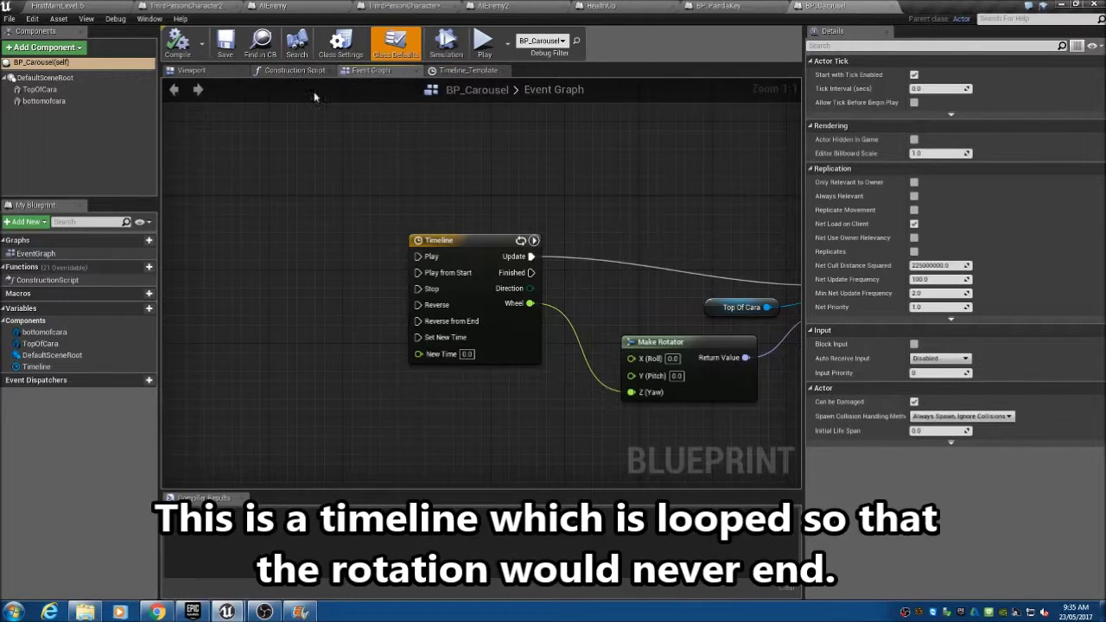
{"action": "right_click_drag", "start_coordinate": [531, 196], "coordinate": [356, 176]}
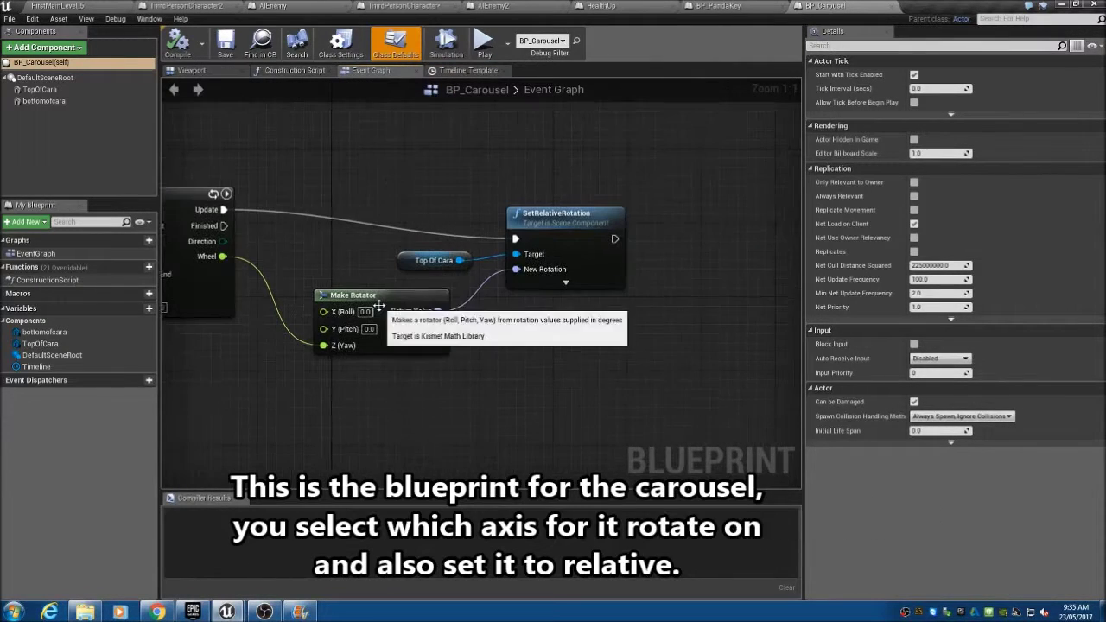
{"action": "left_click", "coordinate": [268, 72]}
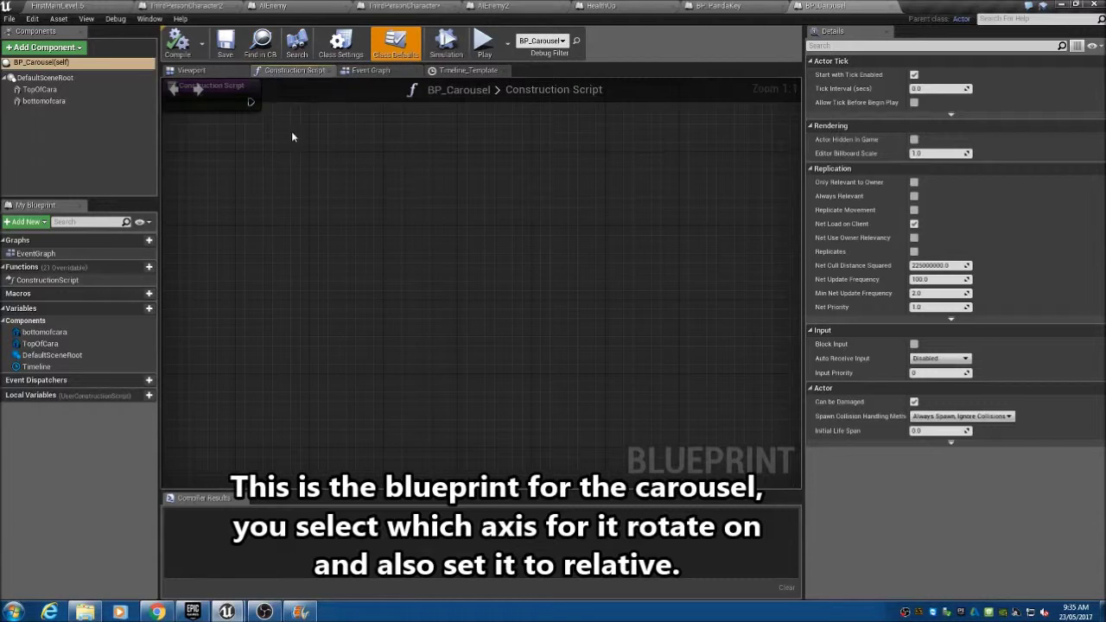
{"action": "left_click", "coordinate": [194, 71]}
{"action": "scroll", "coordinate": [493, 216], "scroll_direction": "down", "scroll_amount": 6}
{"action": "left_click", "coordinate": [369, 72]}
{"action": "scroll", "coordinate": [423, 315], "scroll_direction": "down", "scroll_amount": 3}
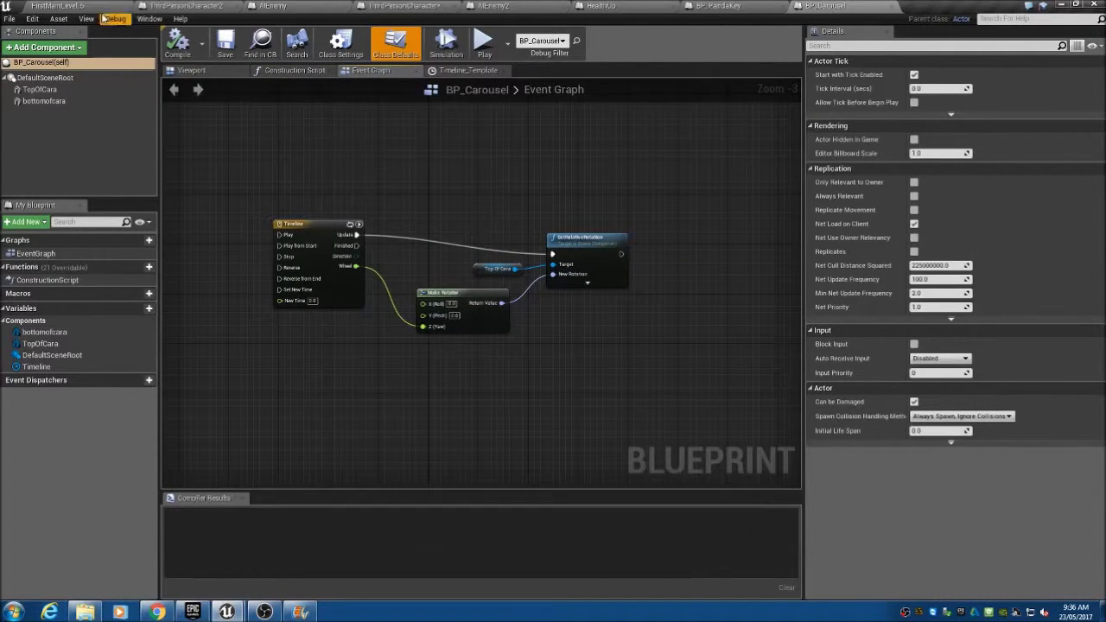
Return to FirstMainLevel, locate the ferris wheel and open its BP_Wheel blueprint.
{"action": "left_click", "coordinate": [92, 6]}
{"action": "right_click_drag", "start_coordinate": [432, 250], "coordinate": [518, 172]}
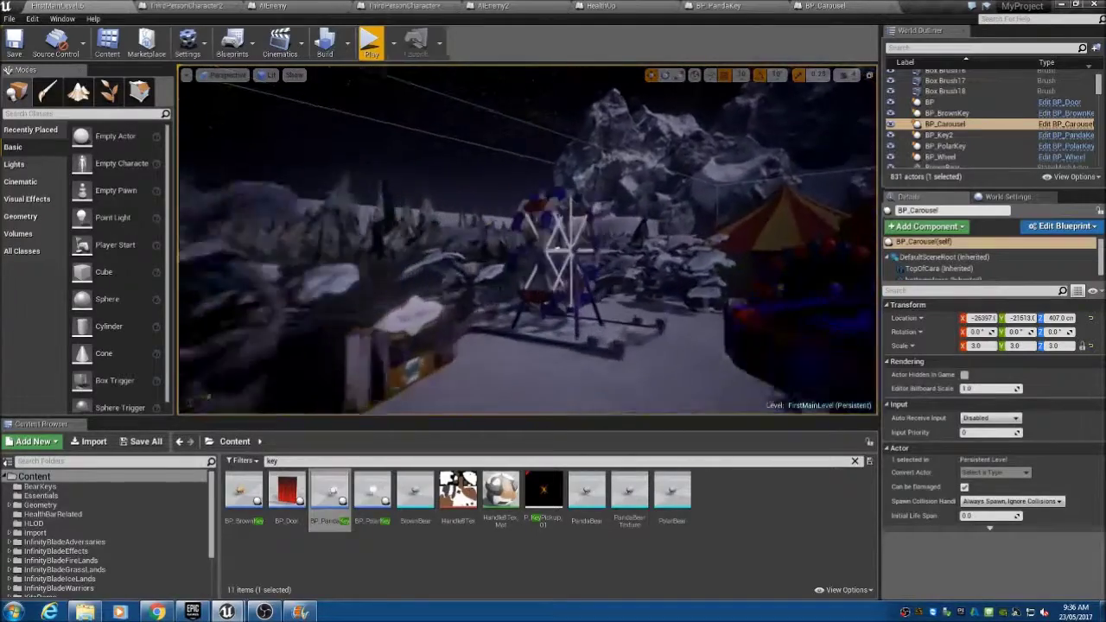
{"action": "right_click", "coordinate": [476, 203]}
{"action": "left_click", "coordinate": [517, 225]}
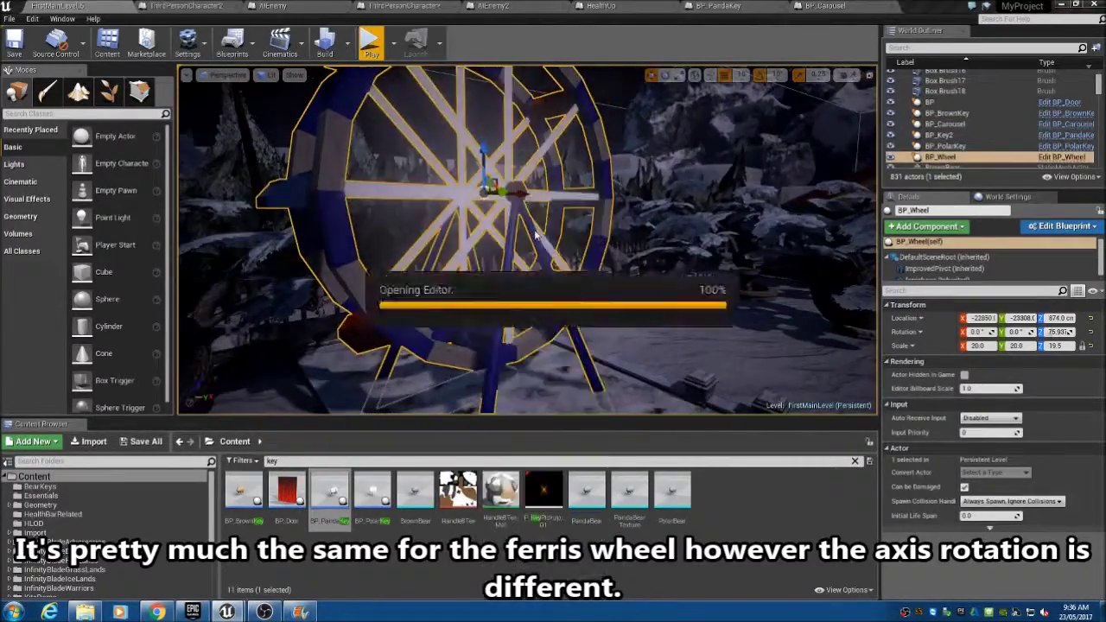
Examine the BP_Wheel rotation nodes and timeline, and run the wheel's simulation briefly to view its rotation.
{"action": "right_click_drag", "start_coordinate": [414, 404], "coordinate": [285, 404]}
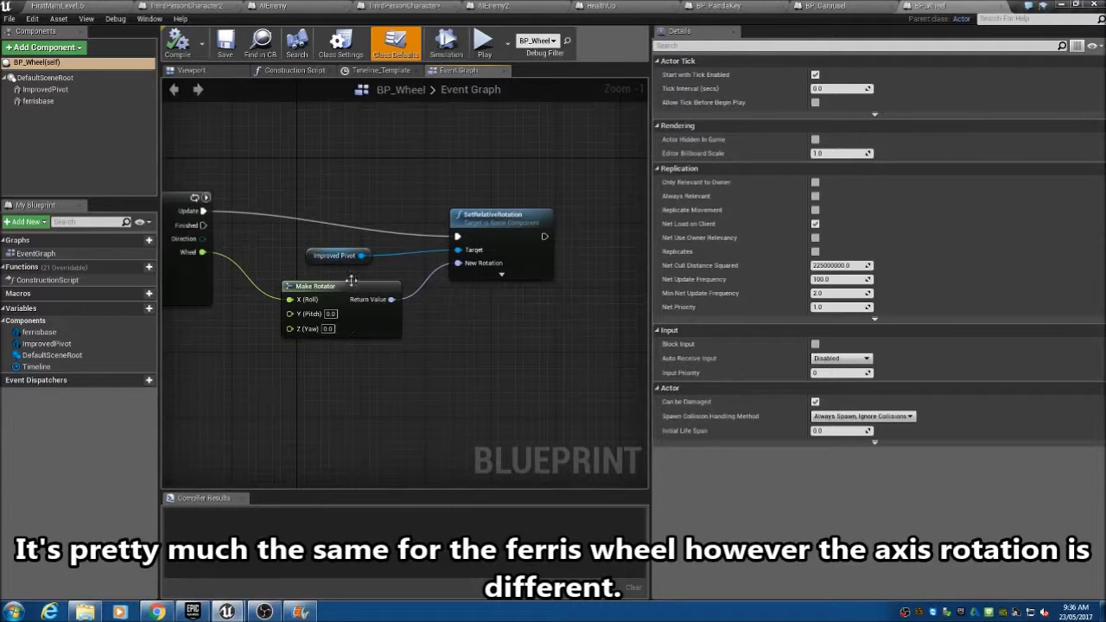
{"action": "left_click", "coordinate": [365, 72]}
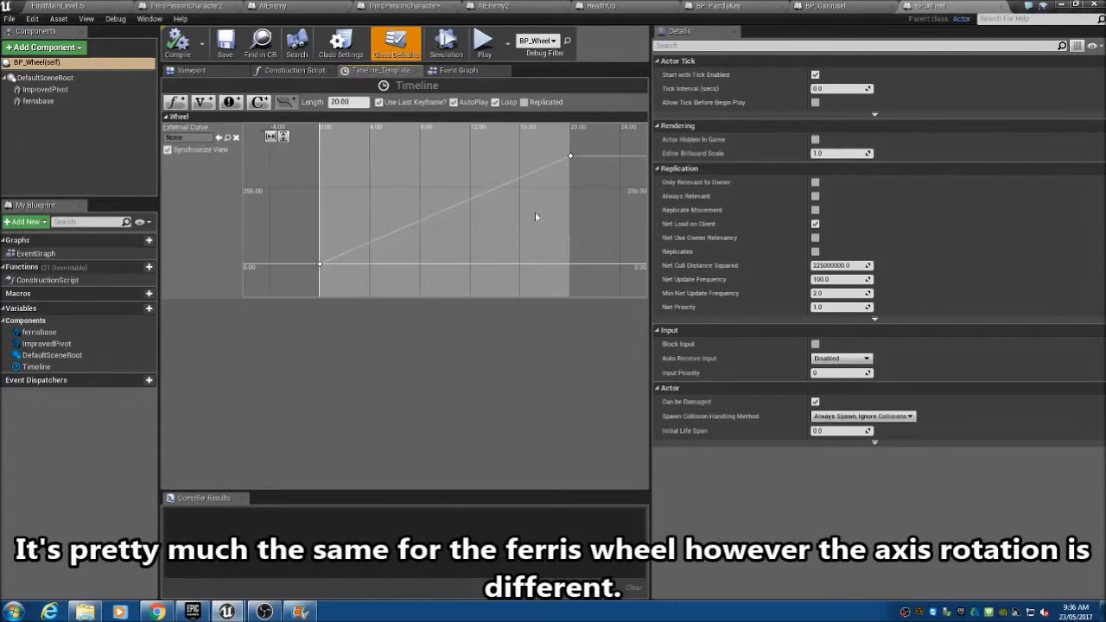
{"action": "left_click", "coordinate": [191, 70]}
{"action": "left_click", "coordinate": [447, 43]}
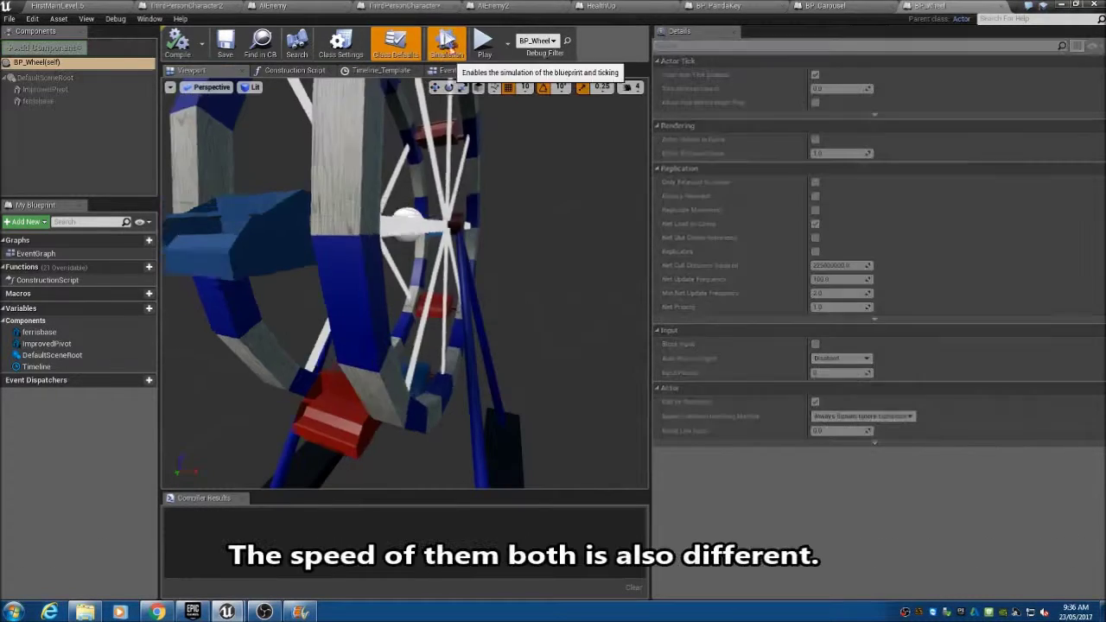
{"action": "scroll", "coordinate": [496, 153], "scroll_direction": "down", "scroll_amount": 5}
{"action": "left_click", "coordinate": [449, 43]}
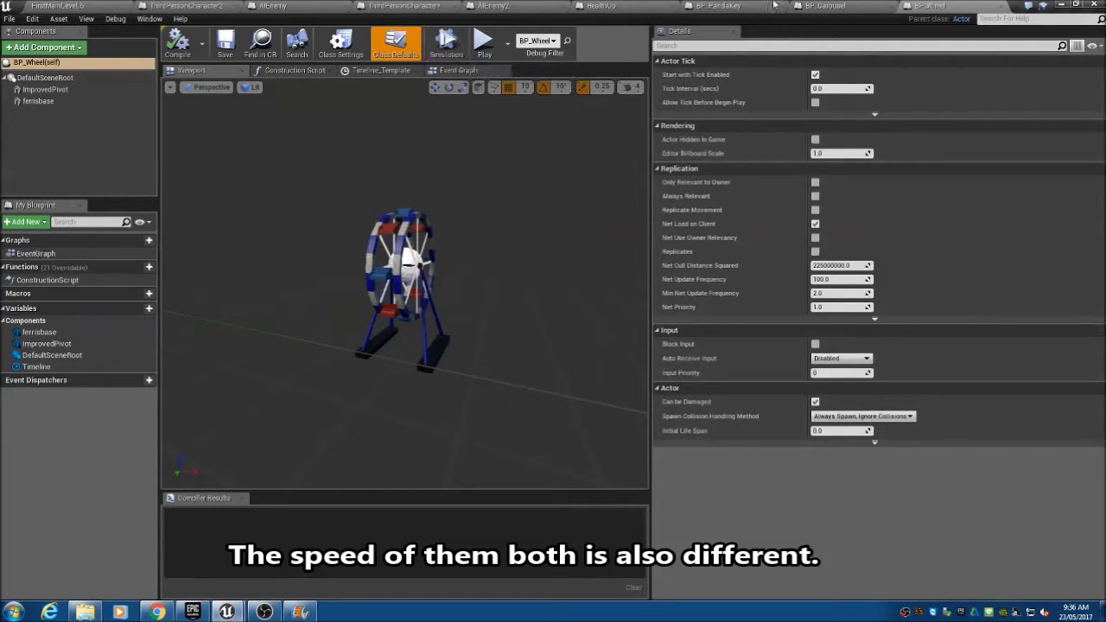
Simulate BP_Carousel in its viewport to compare its rotation speed with the ferris wheel's.
{"action": "left_click", "coordinate": [818, 6]}
{"action": "left_click", "coordinate": [192, 70]}
{"action": "left_click", "coordinate": [447, 43]}
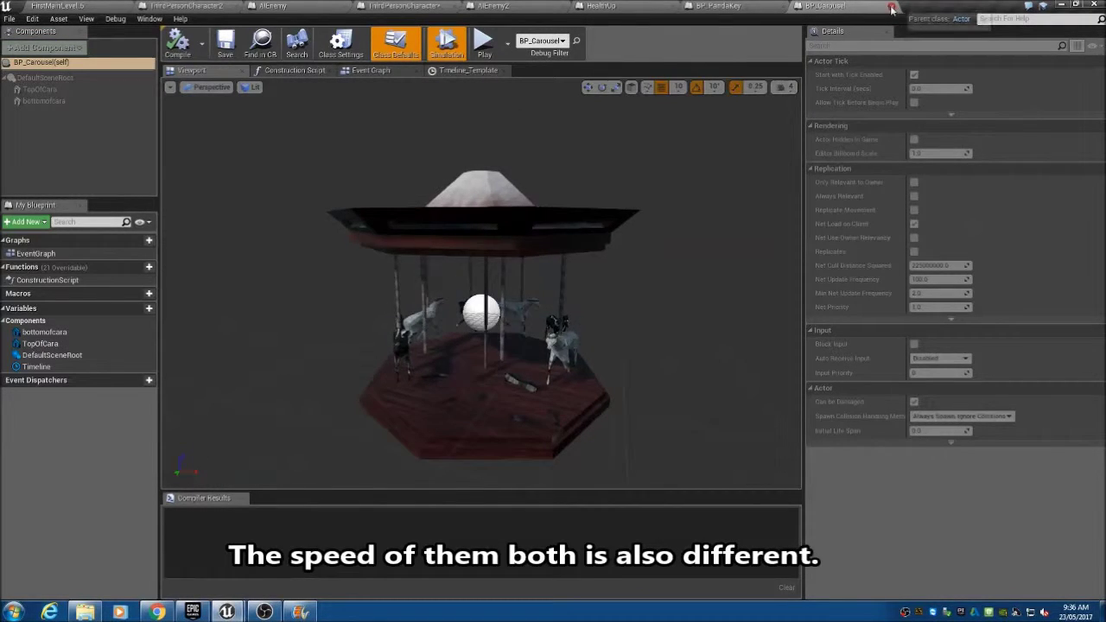
Close all the open blueprint editors, leaving only FirstMainLevel open.
{"action": "left_click", "coordinate": [775, 9]}
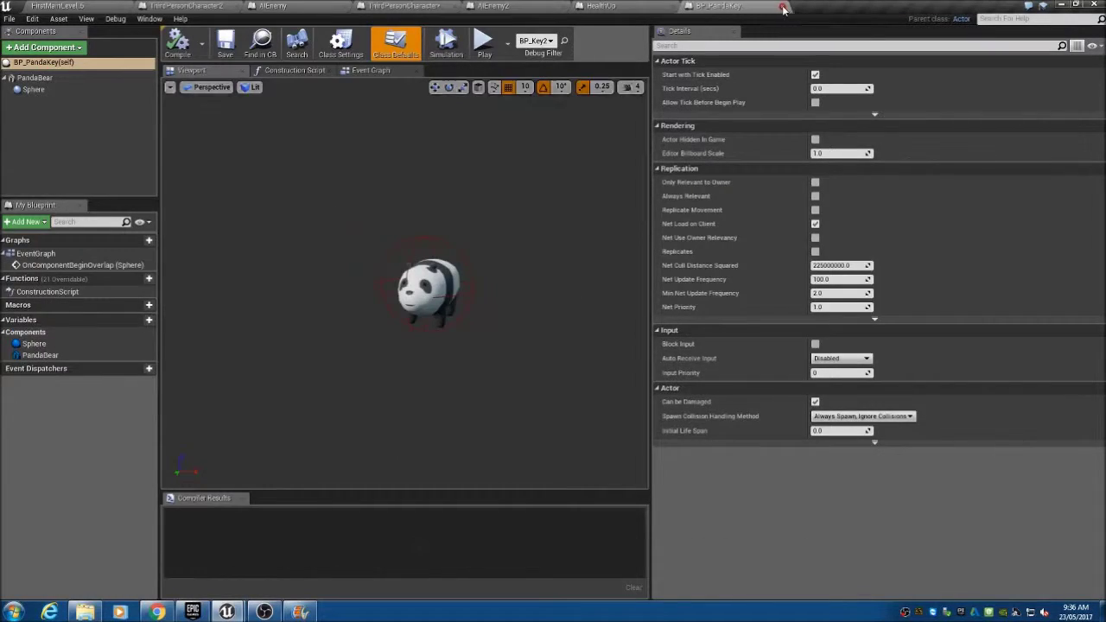
{"action": "left_click", "coordinate": [785, 6]}
{"action": "left_click", "coordinate": [675, 6]}
{"action": "left_click", "coordinate": [566, 6]}
{"action": "left_click", "coordinate": [455, 6]}
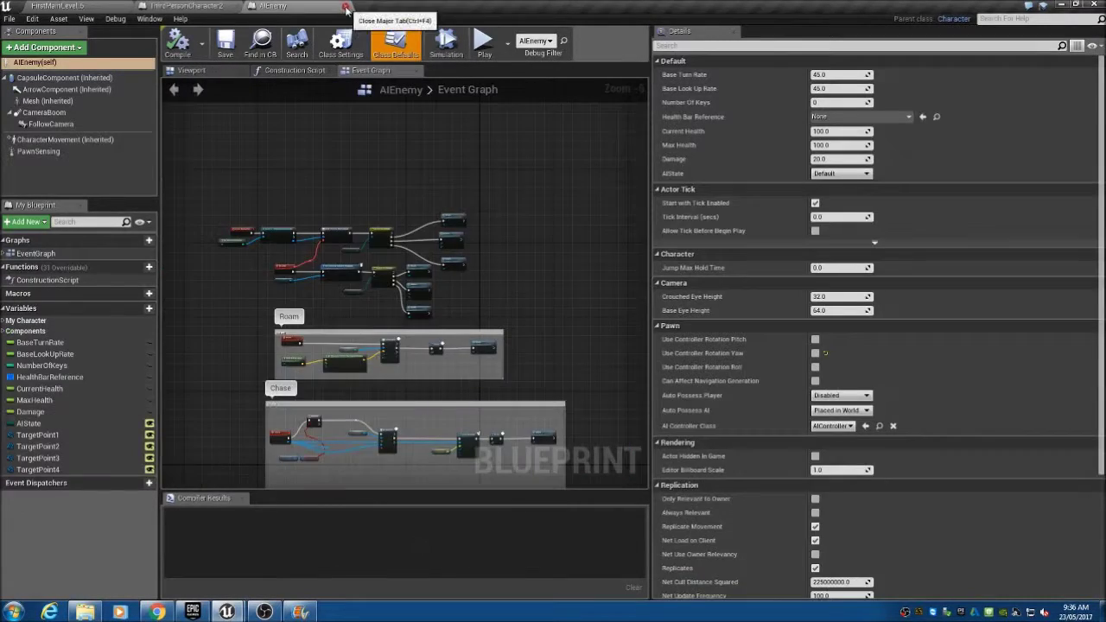
{"action": "left_click", "coordinate": [346, 8]}
{"action": "left_click", "coordinate": [237, 7]}
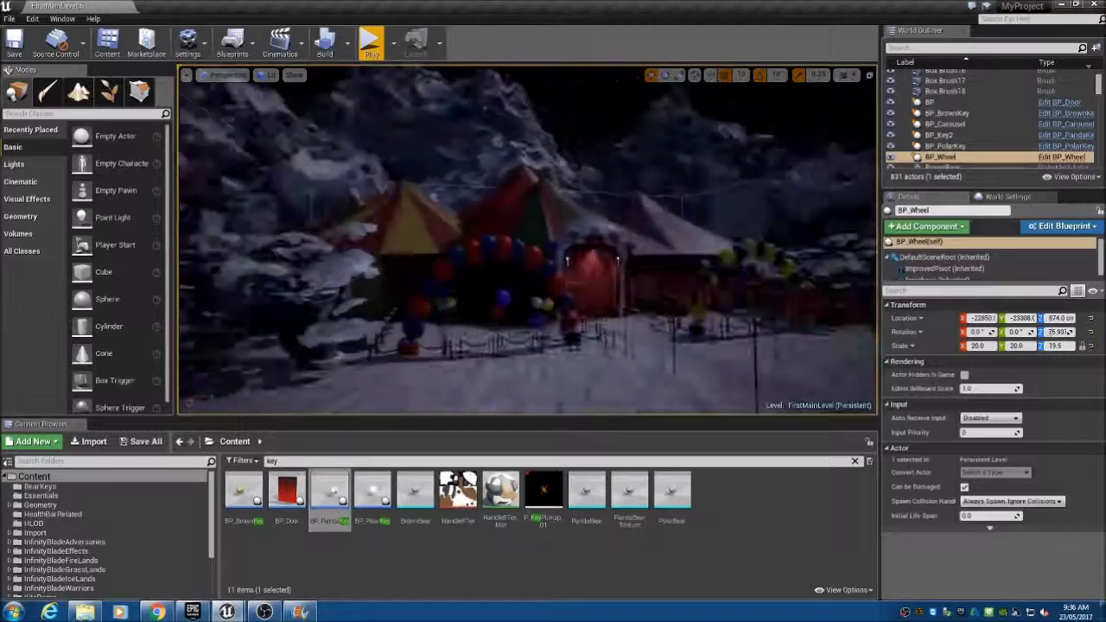
Bring the ferris wheel into view, search the project content for "flicker" and open the flicker material's node graph.
{"action": "key", "text": "w"}
{"action": "right_click_drag", "start_coordinate": [527, 241], "coordinate": [489, 239]}
{"action": "double_click", "coordinate": [272, 461]}
{"action": "type", "text": "flicker"}
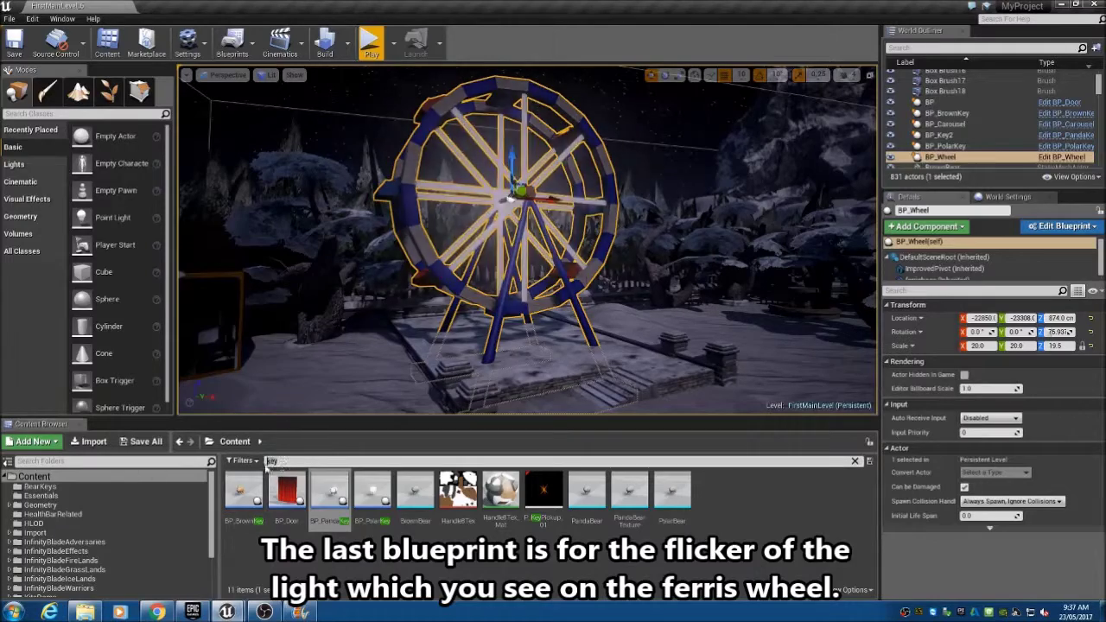
{"action": "double_click", "coordinate": [244, 490]}
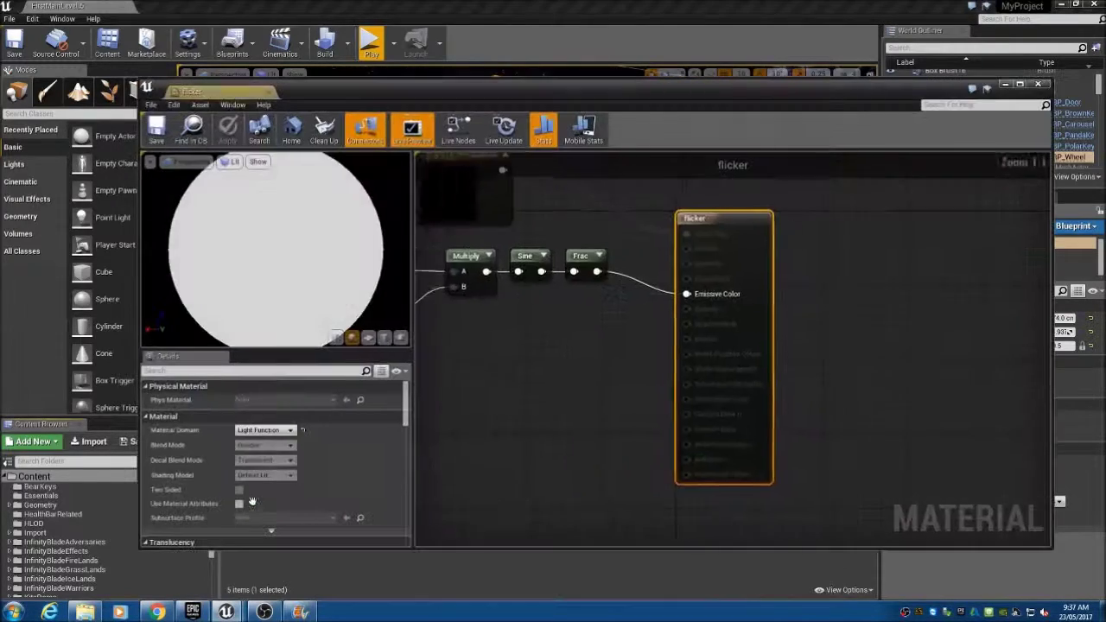
{"action": "scroll", "coordinate": [519, 346], "scroll_direction": "up", "scroll_amount": 2}
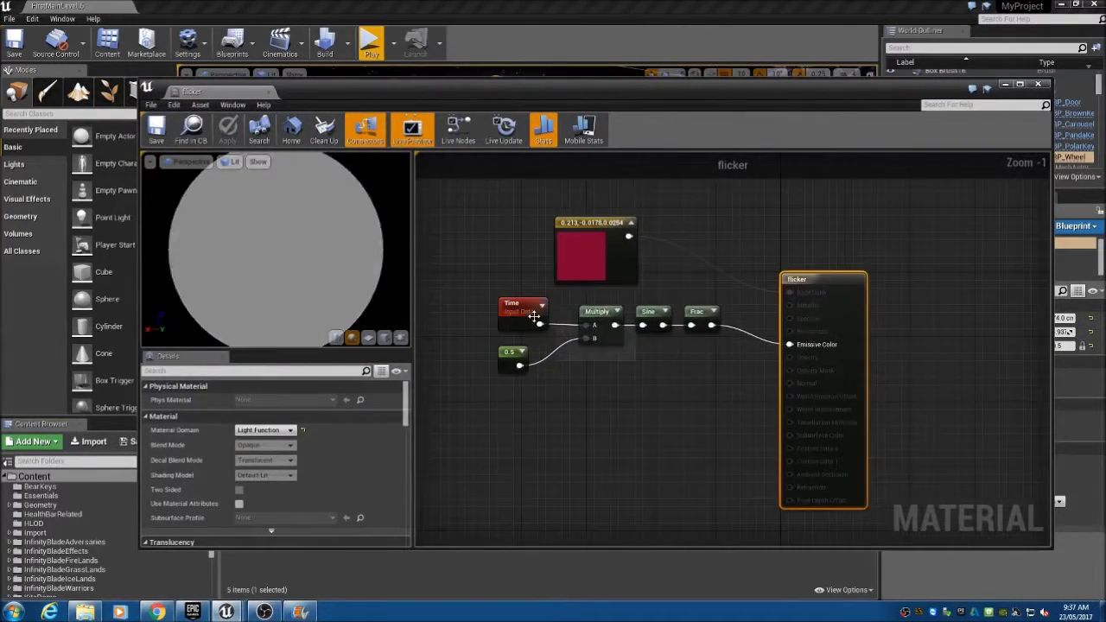